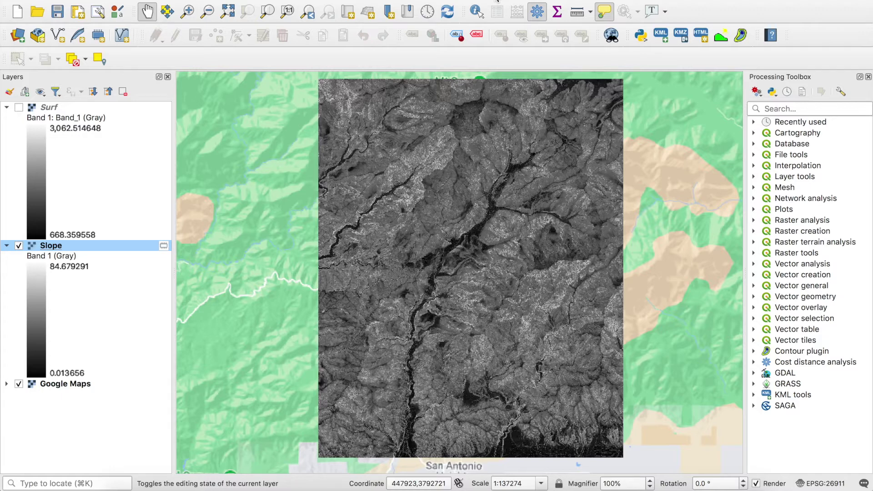
# Frame the dark canyon stretch north of San Antonio Heights in the map view, close up on the Slope raster.
pyautogui.scroll(1, 612, 101)
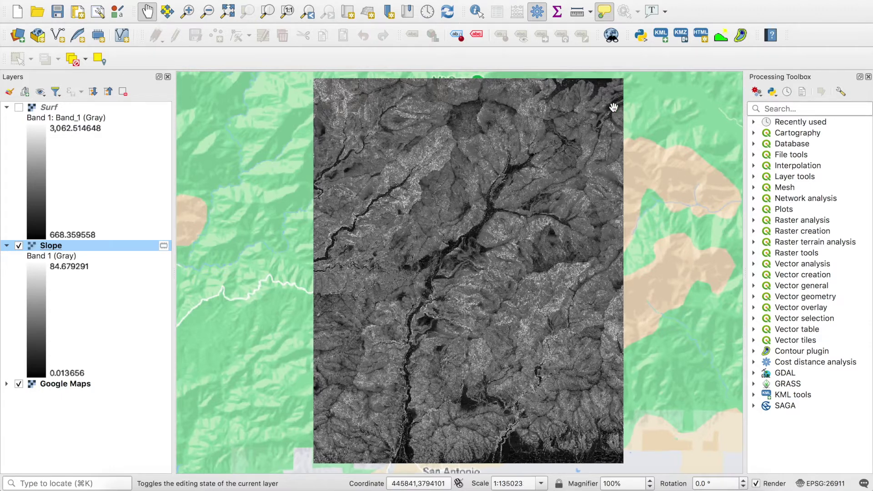
pyautogui.moveTo(531, 212); pyautogui.dragTo(530, 215)
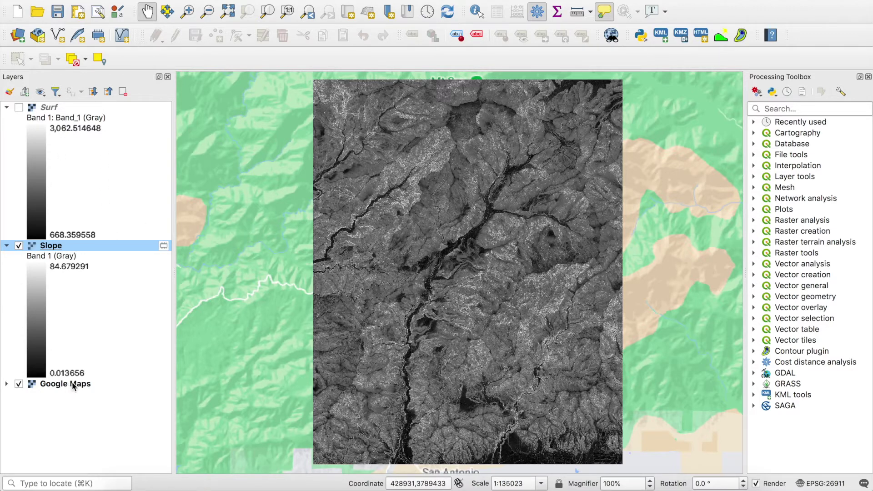
pyautogui.moveTo(572, 248); pyautogui.dragTo(573, 249)
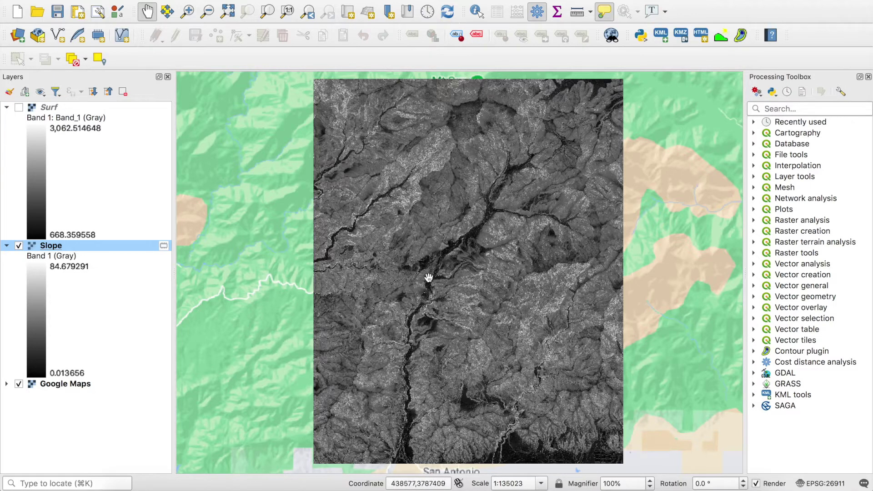
pyautogui.moveTo(423, 313); pyautogui.dragTo(427, 273)
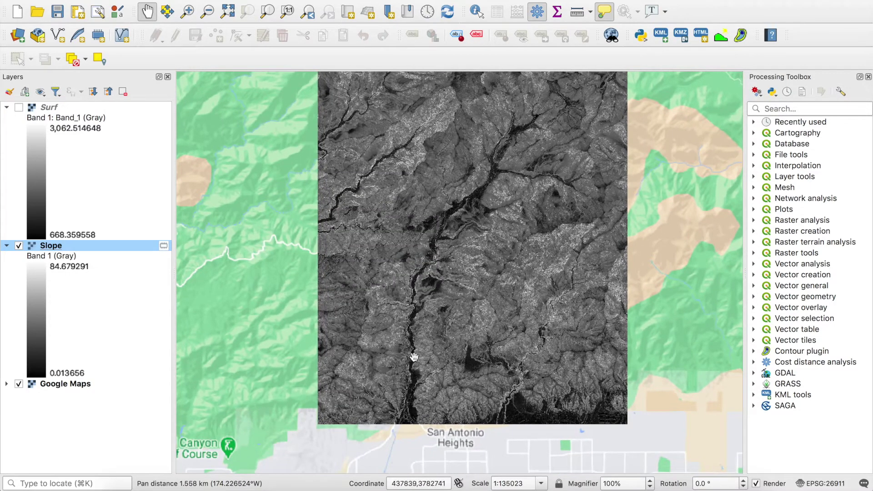
pyautogui.scroll(2, 415, 369)
pyautogui.moveTo(414, 368); pyautogui.dragTo(409, 332)
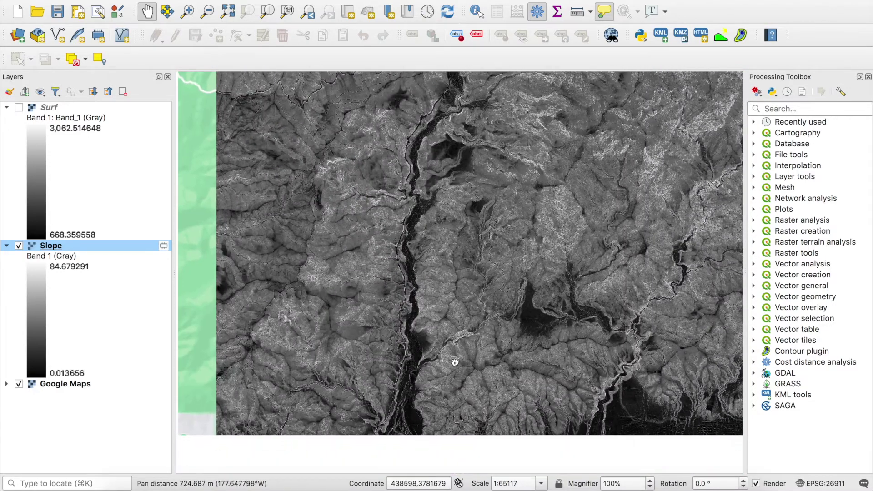
pyautogui.scroll(1, 409, 332)
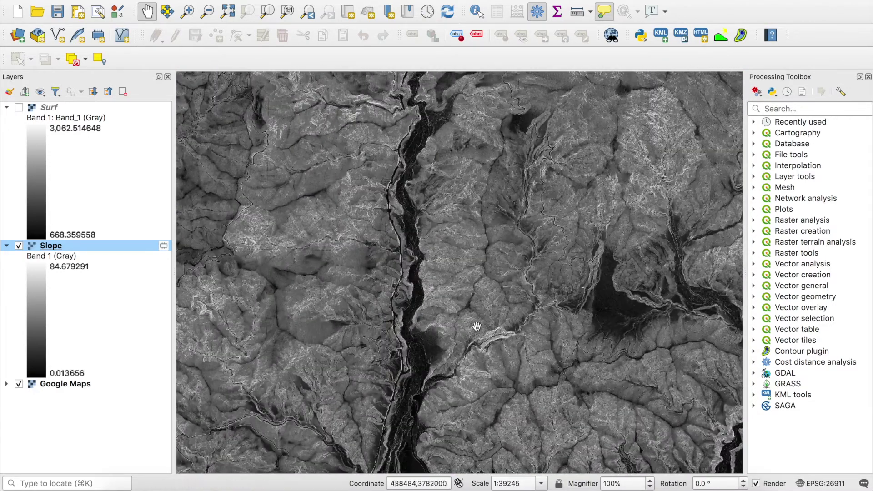
pyautogui.moveTo(473, 312); pyautogui.dragTo(480, 347)
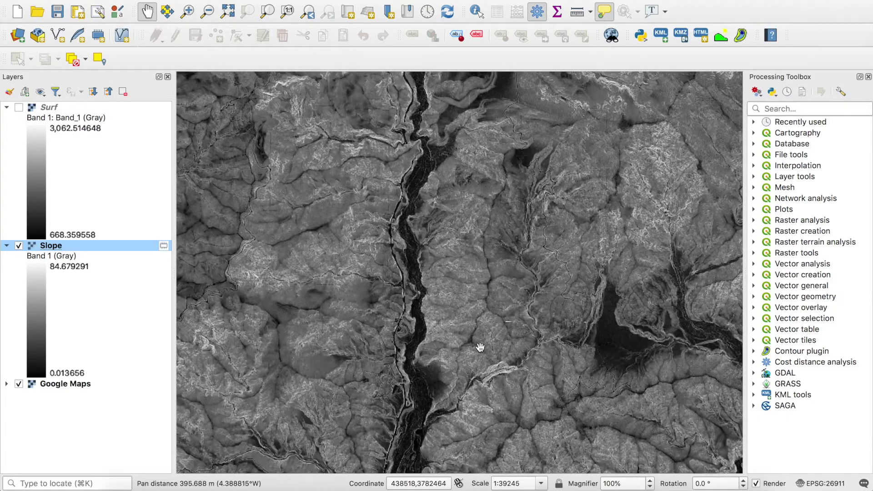
pyautogui.scroll(1, 432, 306)
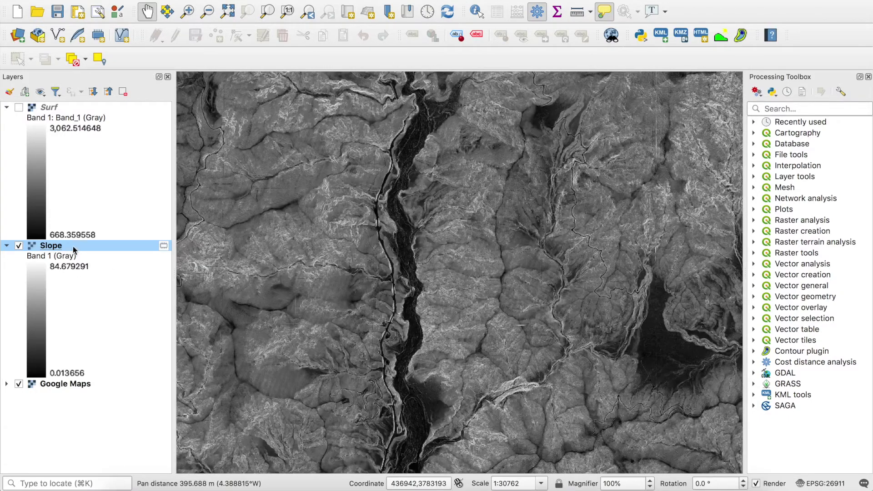
# Compare the canyon with the Google Maps basemap by hiding and showing the Slope layer at a scale of 1:24414.
pyautogui.click(18, 245)
pyautogui.moveTo(427, 323)
pyautogui.mouseDown()
pyautogui.moveTo(405, 327)
pyautogui.moveTo(432, 325)
pyautogui.mouseUp()
pyautogui.scroll(1, 422, 329)
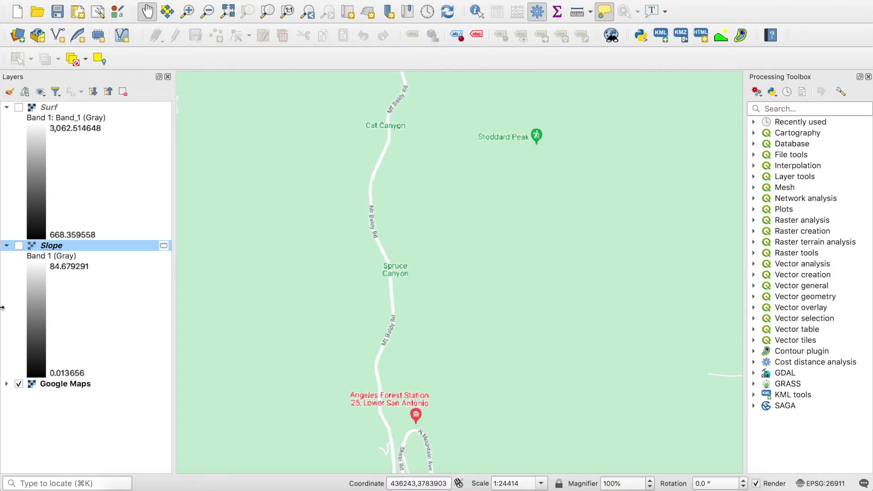
pyautogui.click(18, 246)
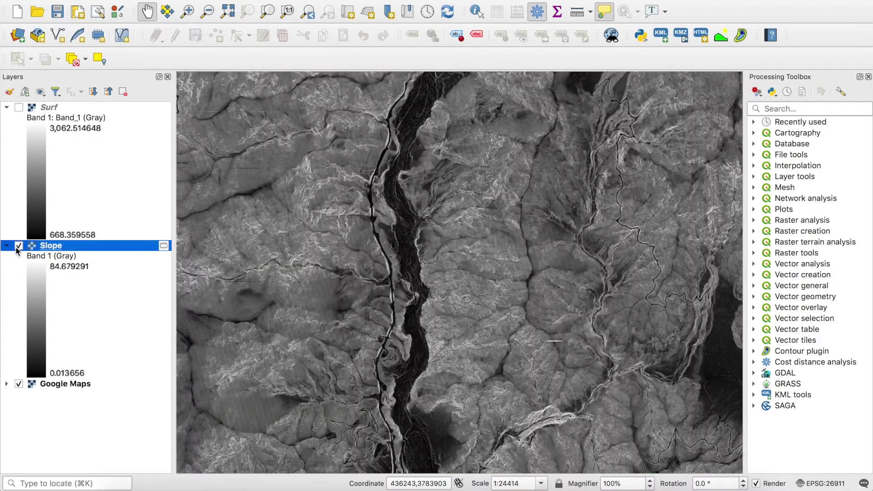
pyautogui.click(447, 317)
pyautogui.moveTo(446, 317); pyautogui.dragTo(444, 316)
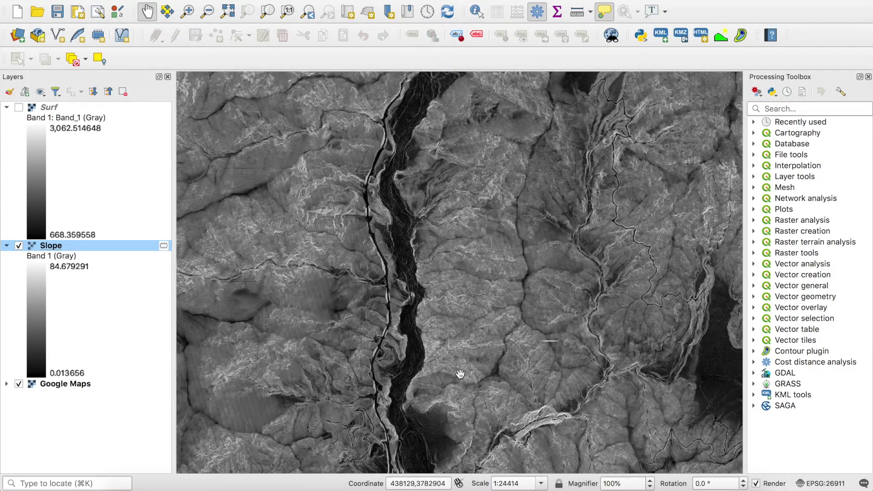
# Set up Clip Raster by Extent with Surf as the input layer and the current map canvas as the clipping extent.
pyautogui.click(318, 0)
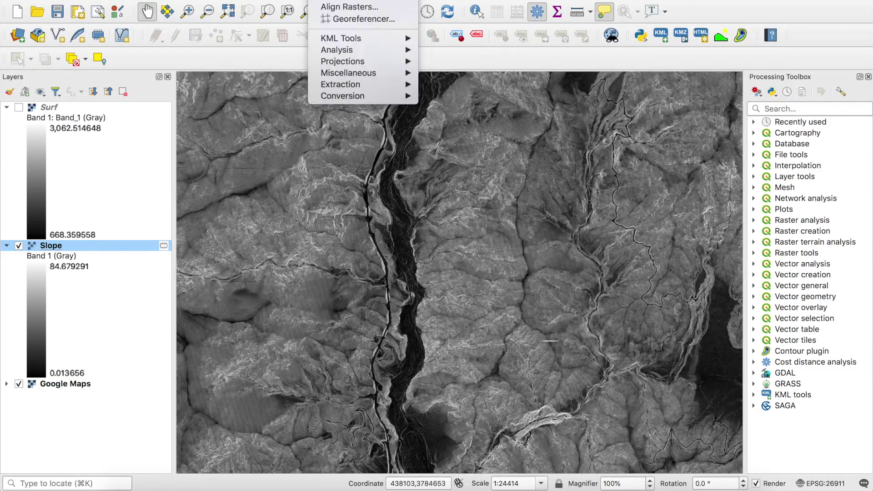
pyautogui.moveTo(335, 86)
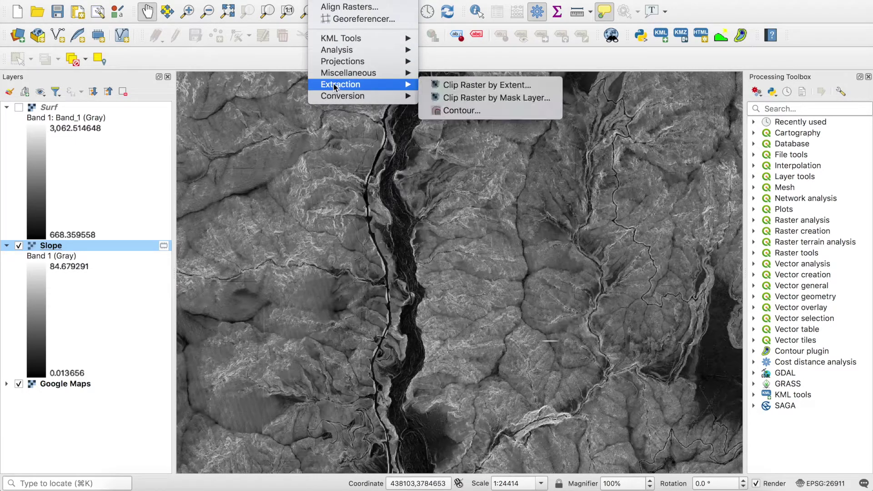
pyautogui.click(447, 86)
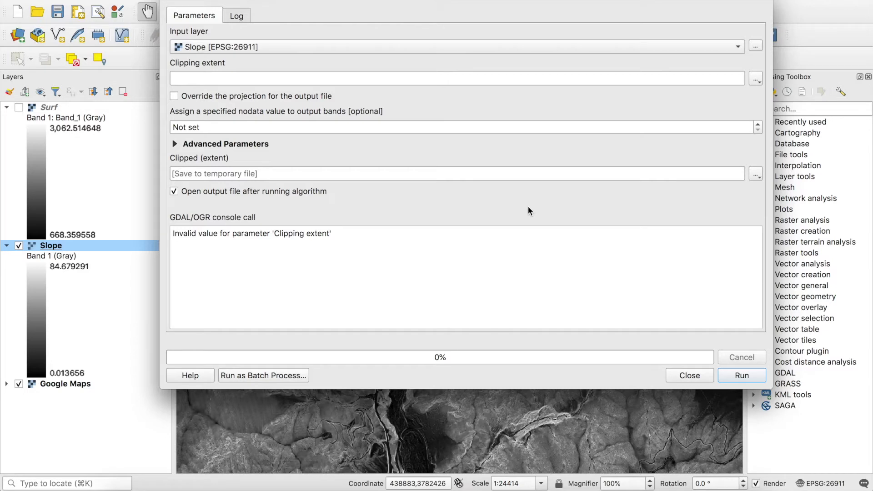
pyautogui.click(704, 47)
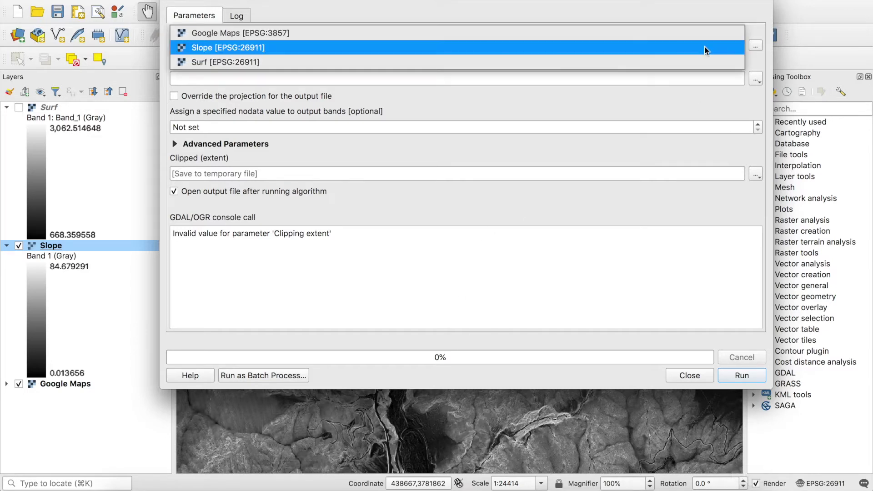
pyautogui.click(629, 61)
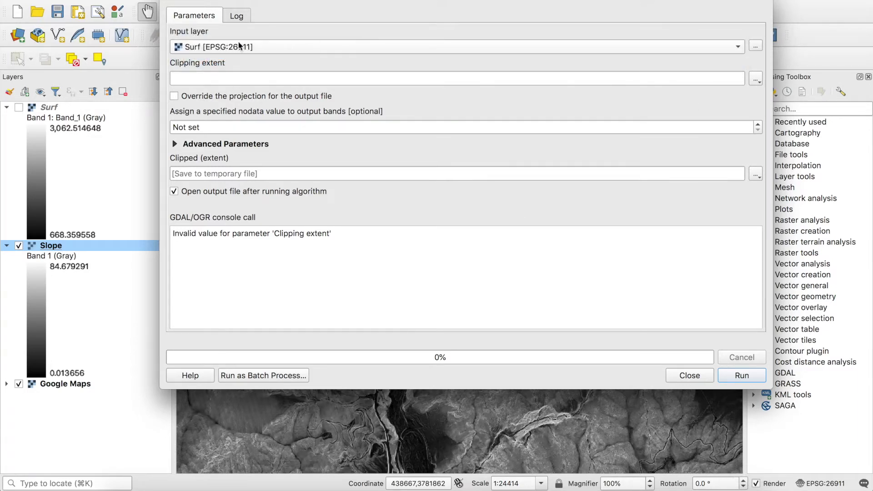
pyautogui.click(757, 80)
pyautogui.moveTo(763, 93)
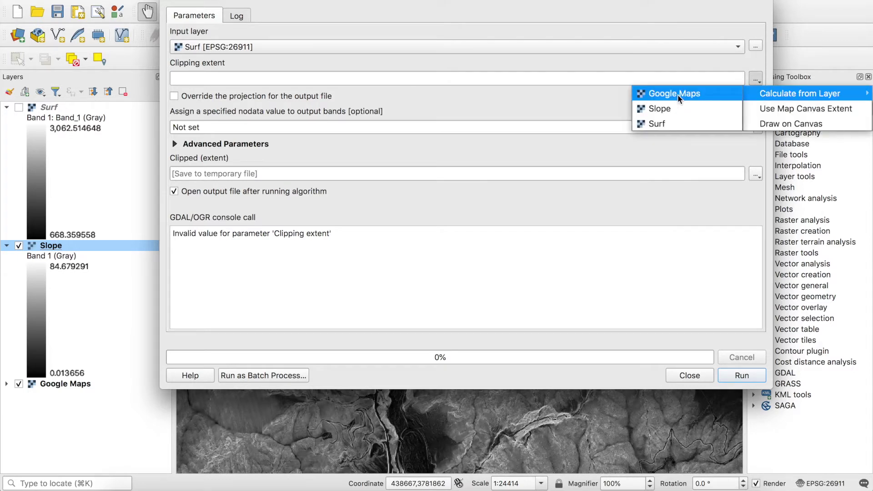
pyautogui.click(821, 109)
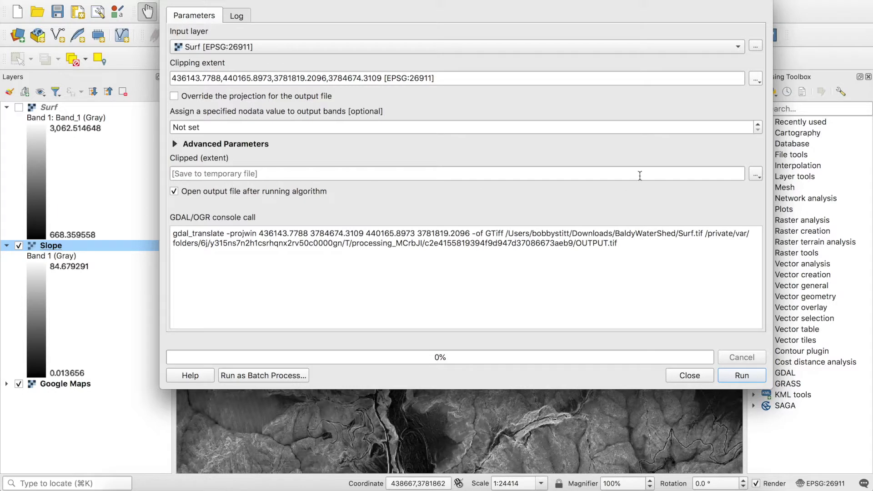
# Save the clip output as the TIFF file "Map Extent" in the GIS folder, run the clip and close the tool.
pyautogui.click(761, 177)
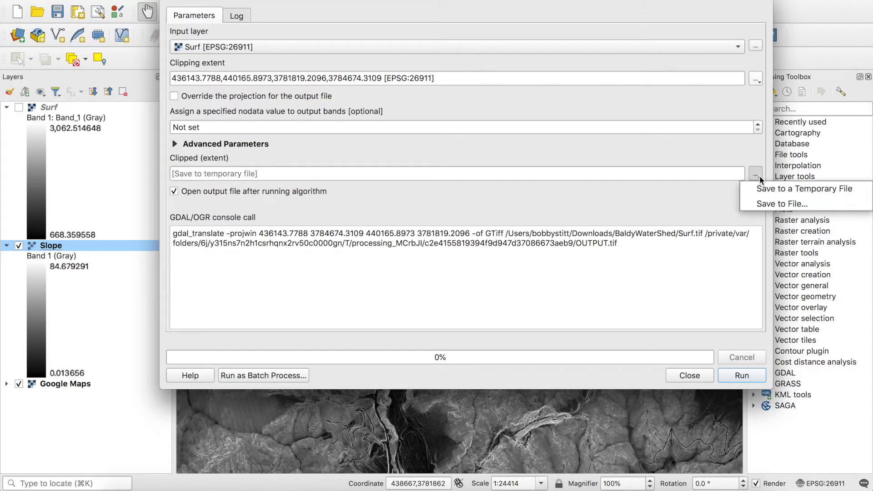
pyautogui.click(762, 206)
pyautogui.write('Map Extent')
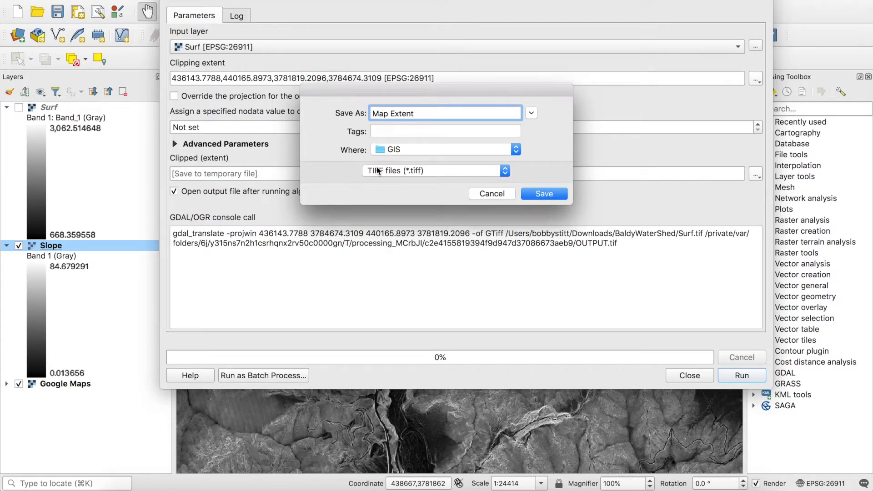
pyautogui.click(541, 195)
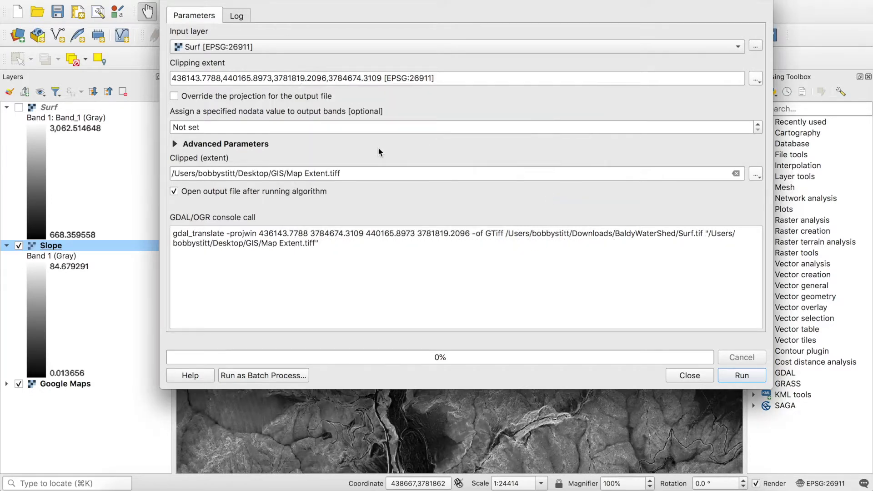
pyautogui.click(744, 379)
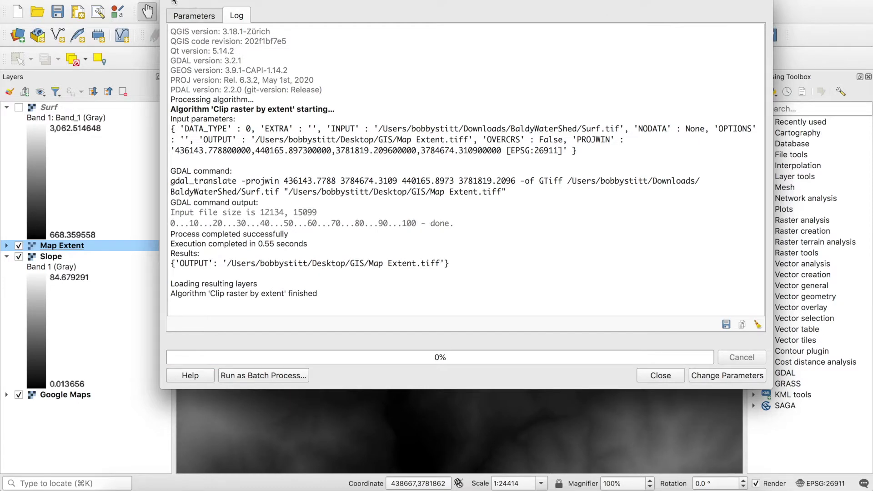
pyautogui.click(667, 375)
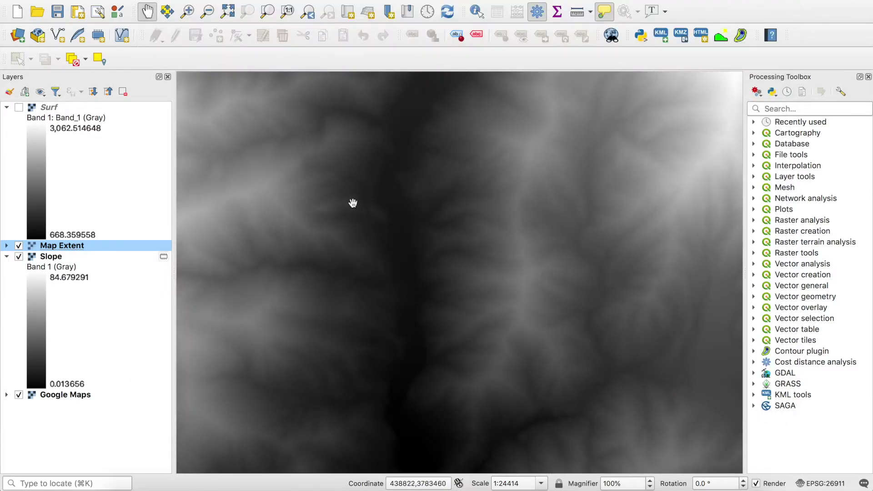
# Compare the area of the Map Extent clip with the Slope and Surf rasters by toggling their visibility over the basemap.
pyautogui.scroll(-3, 376, 189)
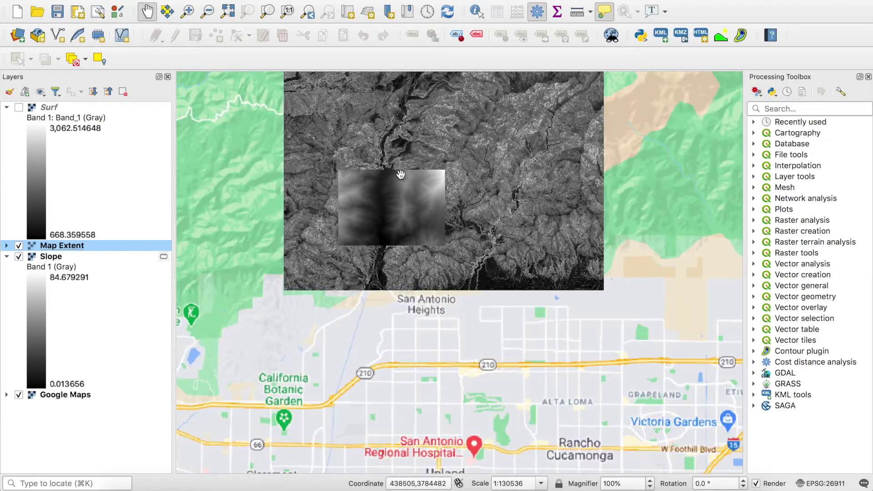
pyautogui.moveTo(400, 174); pyautogui.dragTo(407, 266)
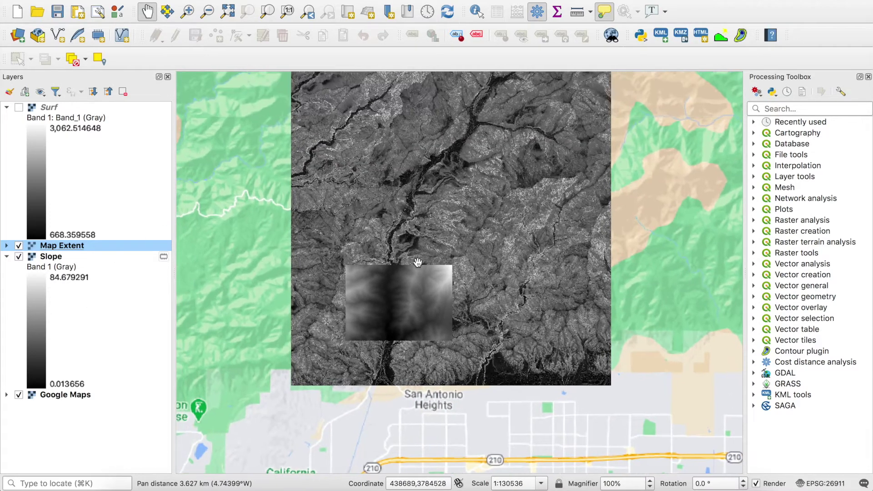
pyautogui.click(19, 256)
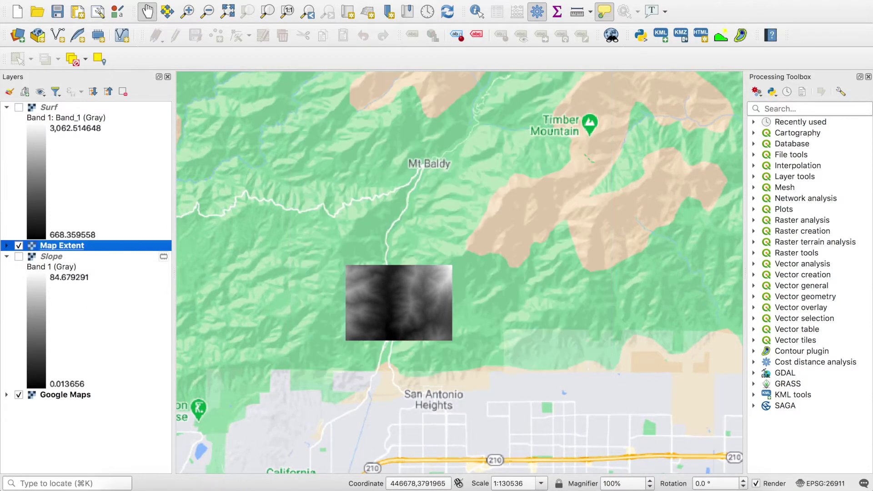
pyautogui.click(19, 256)
pyautogui.click(19, 108)
pyautogui.click(19, 107)
pyautogui.click(19, 256)
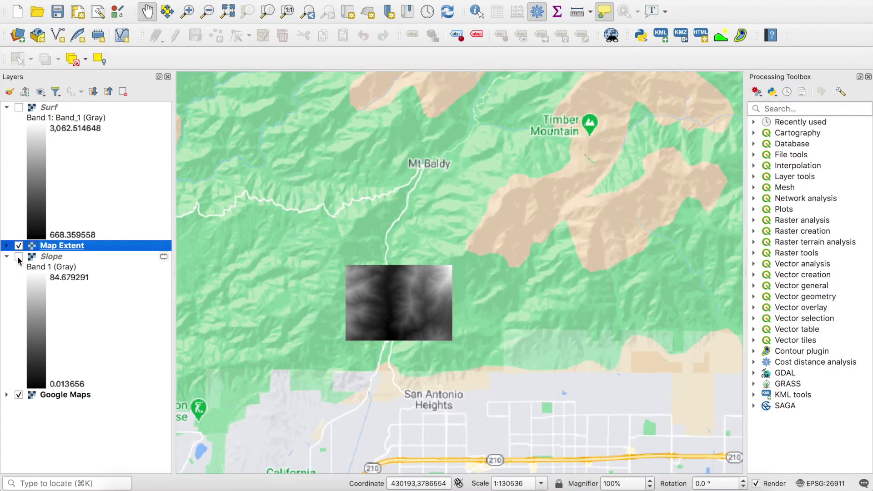
pyautogui.click(18, 107)
pyautogui.moveTo(409, 194); pyautogui.dragTo(409, 208)
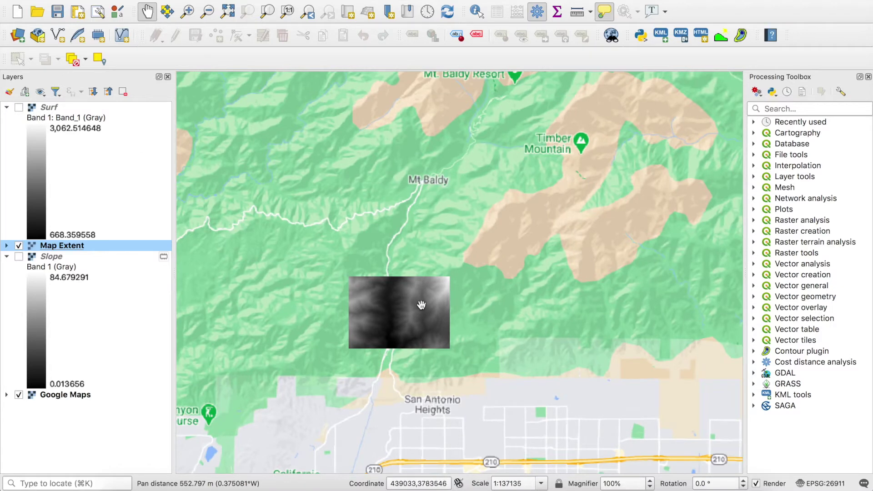
pyautogui.scroll(2, 421, 306)
pyautogui.moveTo(384, 317); pyautogui.dragTo(439, 324)
pyautogui.scroll(2, 411, 315)
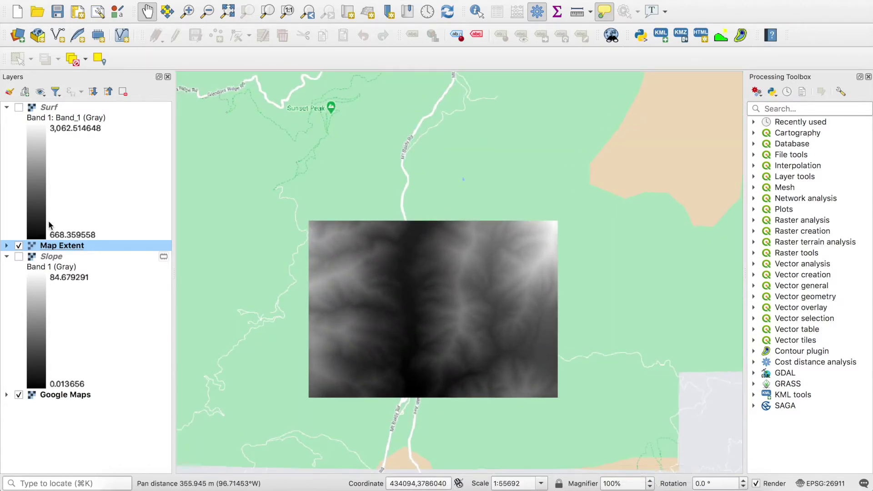
# Remove the Surf and Slope layers from the project.
pyautogui.click(53, 108)
pyautogui.rightClick(53, 108)
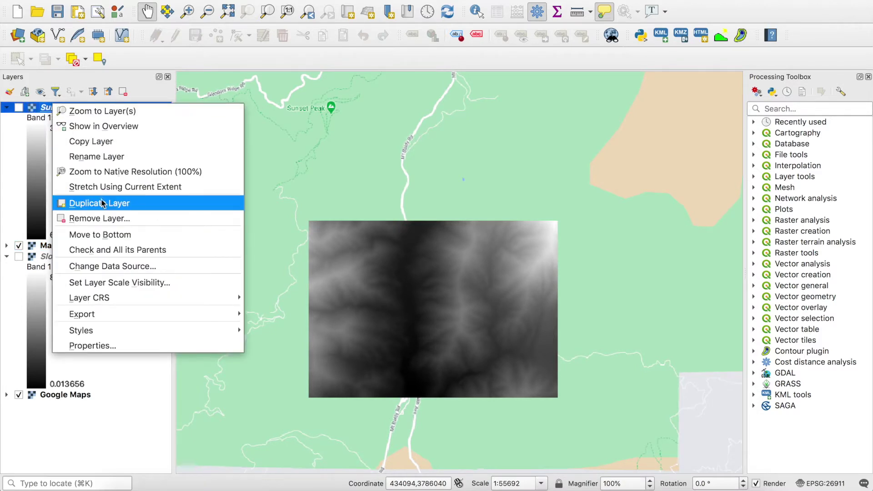
pyautogui.click(98, 218)
pyautogui.click(475, 251)
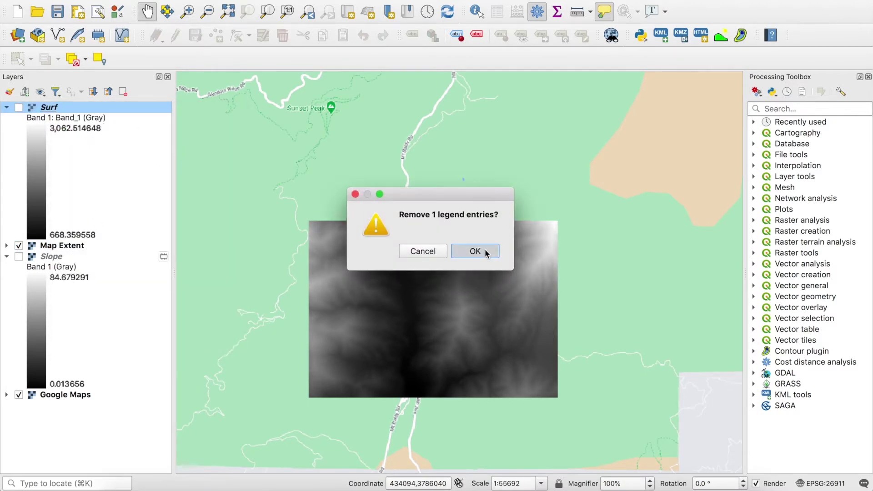
pyautogui.click(83, 119)
pyautogui.rightClick(82, 120)
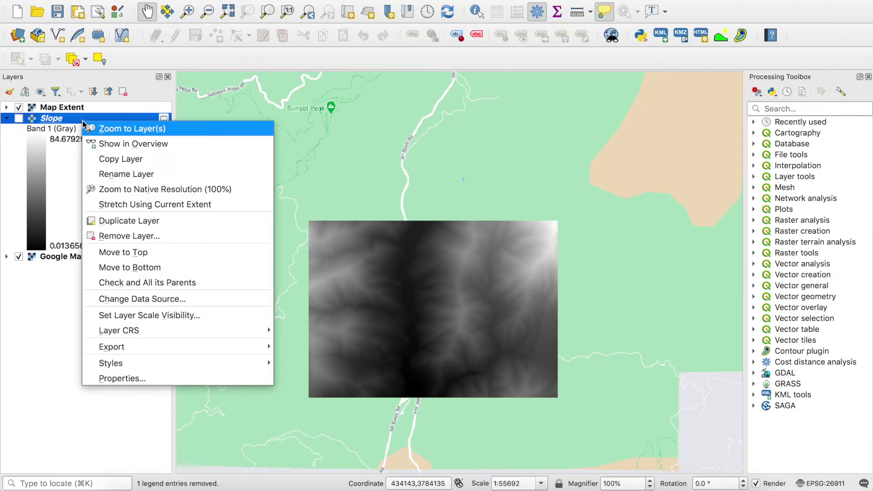
pyautogui.click(143, 237)
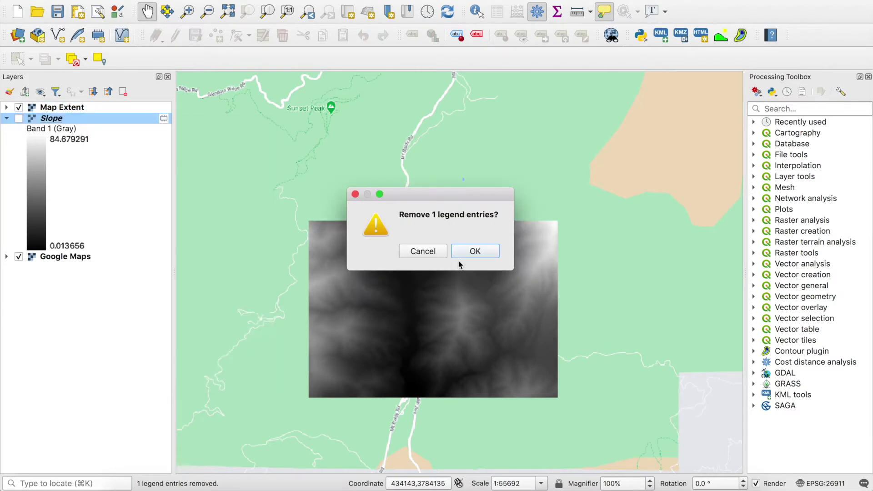
pyautogui.click(476, 251)
# Rename the Map Extent layer to Surface_Extent.
pyautogui.moveTo(456, 296); pyautogui.dragTo(470, 288)
pyautogui.scroll(3, 469, 288)
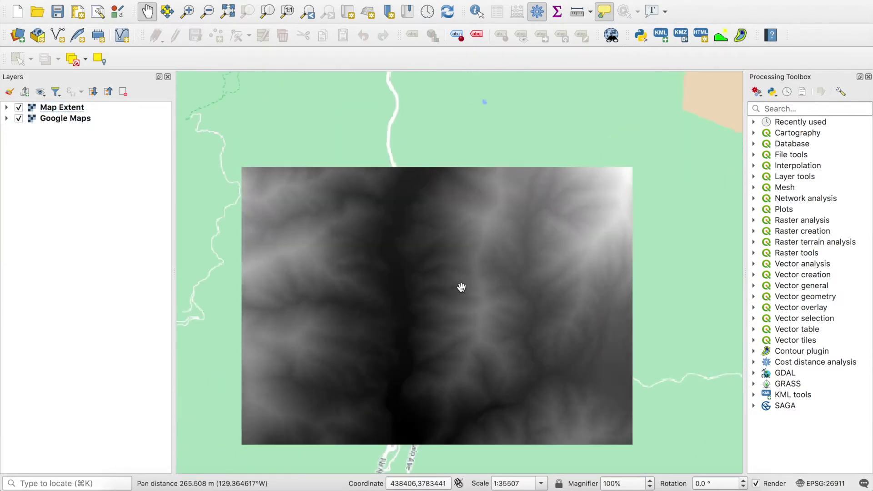
pyautogui.doubleClick(54, 107)
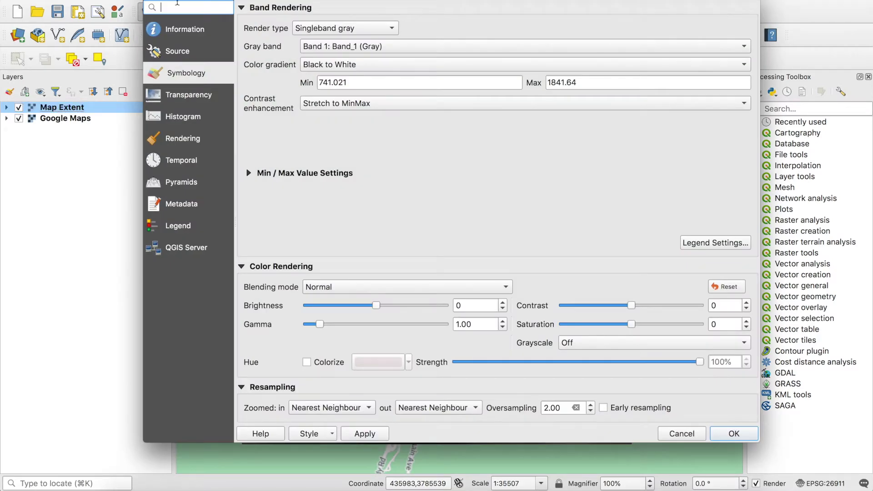
pyautogui.click(151, 1)
pyautogui.rightClick(79, 108)
pyautogui.click(81, 111)
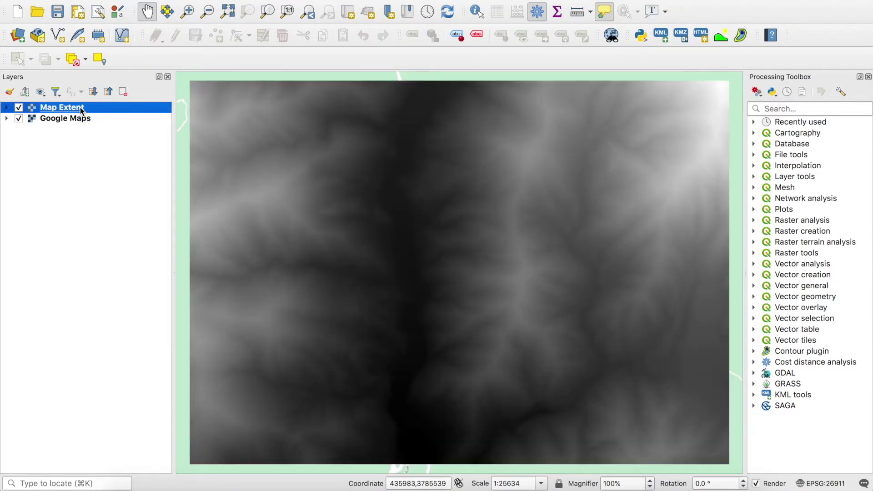
pyautogui.rightClick(78, 109)
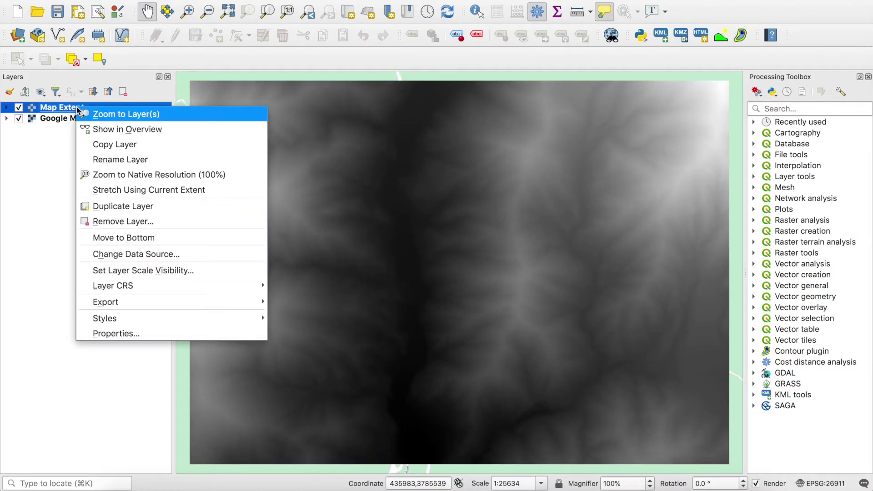
pyautogui.click(107, 160)
pyautogui.write('Su')
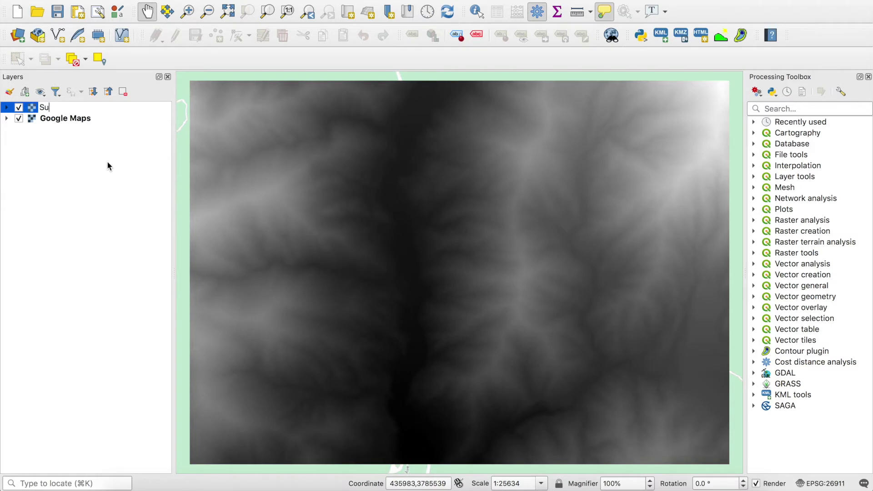
pyautogui.write('rface_Extent')
pyautogui.press('Return')
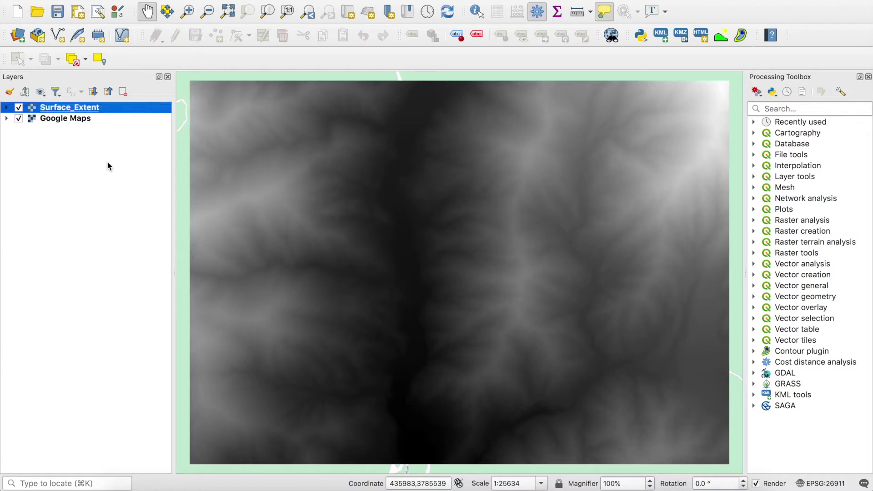
# Set the Surface_Extent layer's render type to Hillshade and apply it.
pyautogui.rightClick(85, 105)
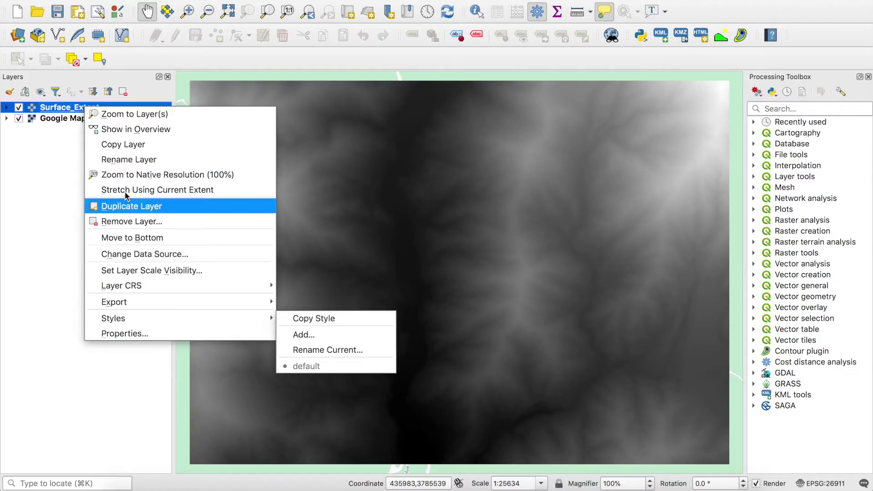
pyautogui.click(65, 108)
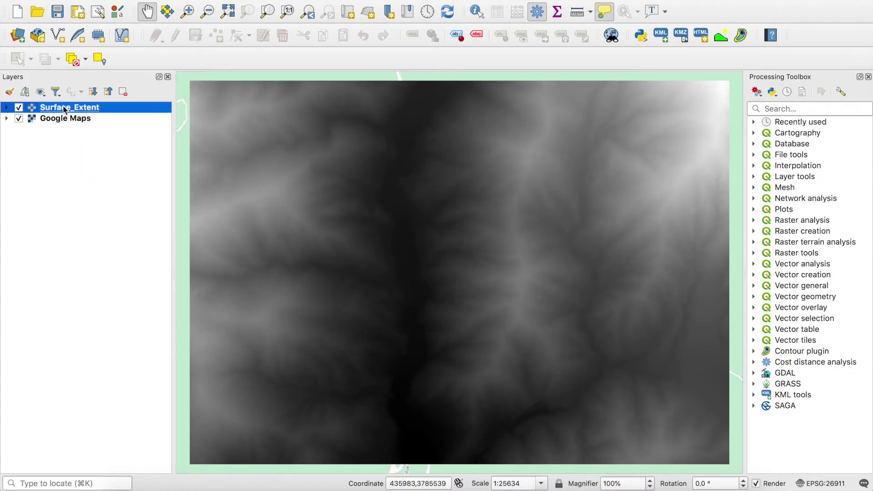
pyautogui.doubleClick(65, 108)
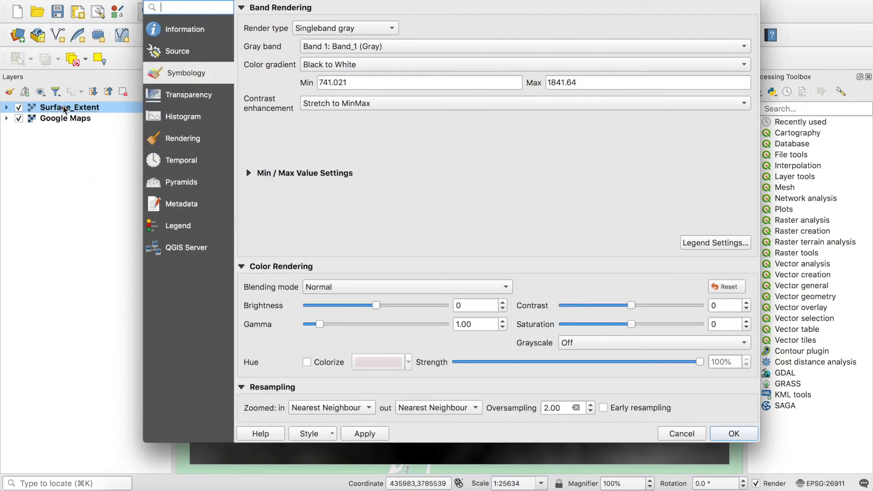
pyautogui.click(361, 26)
pyautogui.click(356, 60)
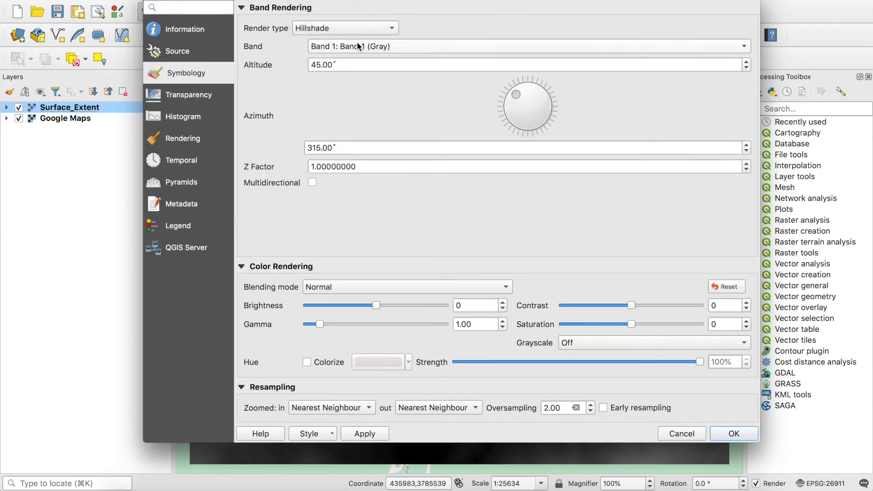
pyautogui.click(734, 433)
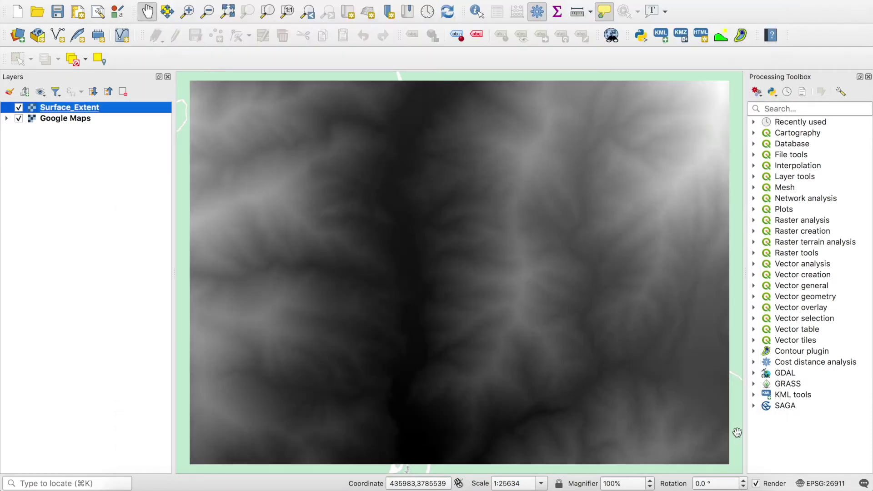
# Examine the hillshaded relief of Surface_Extent close up and as a whole against the basemap.
pyautogui.moveTo(551, 293); pyautogui.dragTo(551, 313)
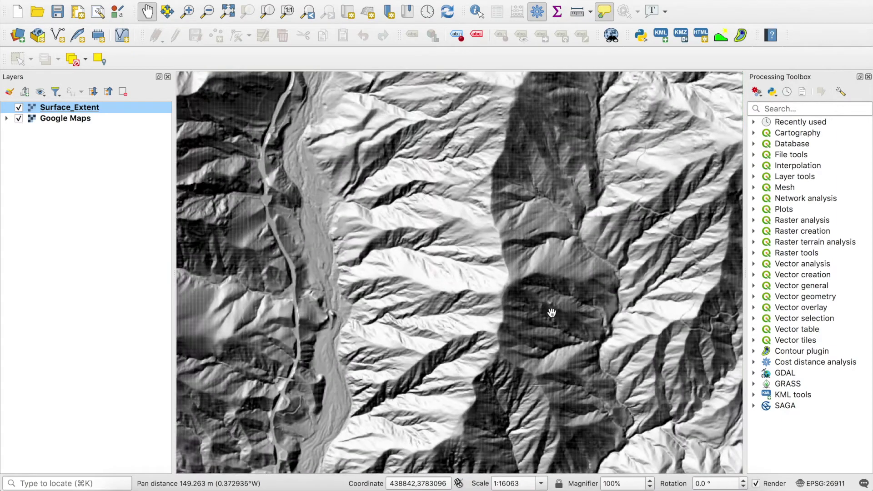
pyautogui.scroll(-1, 551, 313)
pyautogui.moveTo(481, 339)
pyautogui.mouseDown()
pyautogui.moveTo(461, 339)
pyautogui.moveTo(476, 327)
pyautogui.mouseUp()
pyautogui.scroll(1, 495, 327)
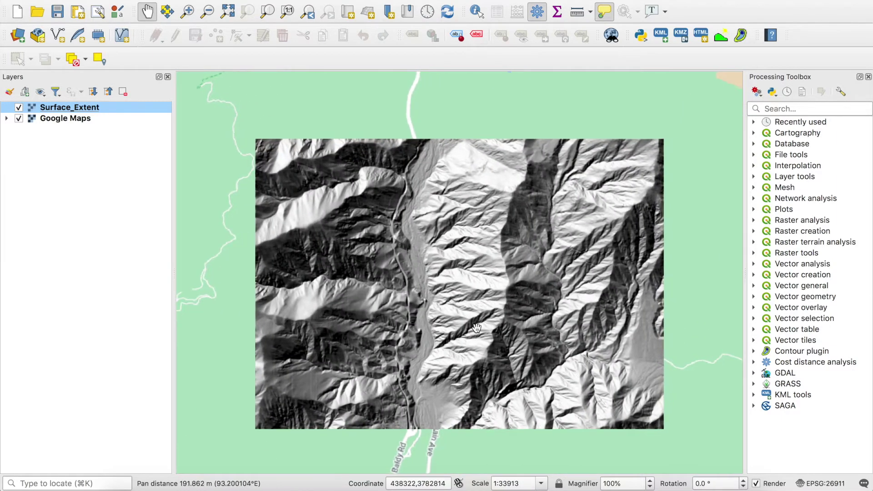
pyautogui.scroll(2, 476, 328)
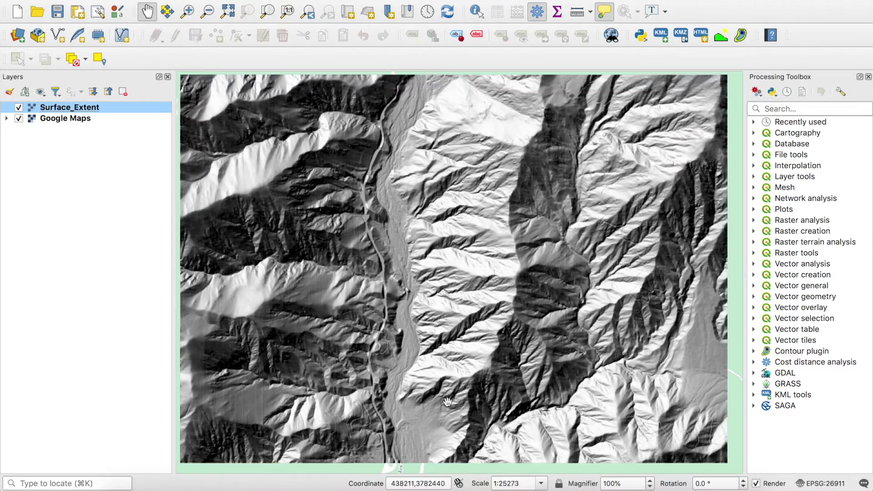
pyautogui.moveTo(449, 398); pyautogui.dragTo(459, 376)
pyautogui.scroll(-1, 459, 377)
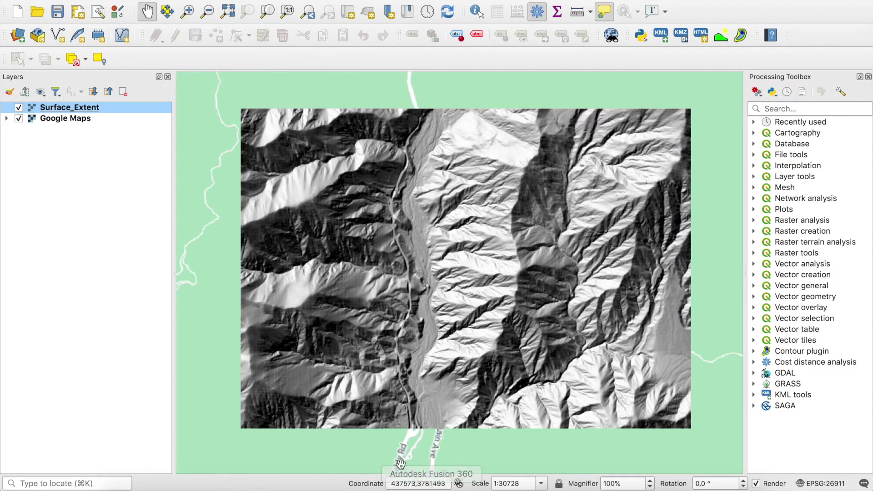
pyautogui.scroll(1, 411, 348)
pyautogui.scroll(-1, 418, 295)
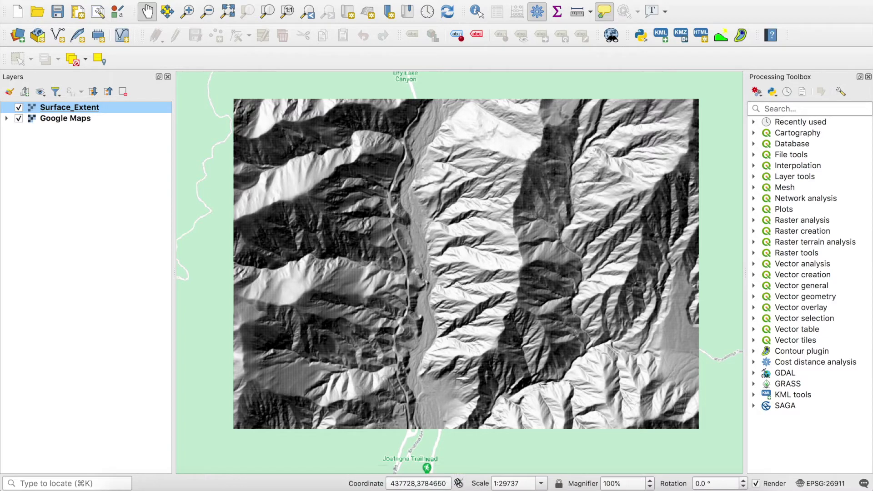
# Run the Slope analysis on Surface_Extent in degrees, saving the output as the TIFF file SlopeFinal in the GIS folder.
pyautogui.click(334, 0)
pyautogui.moveTo(330, 75)
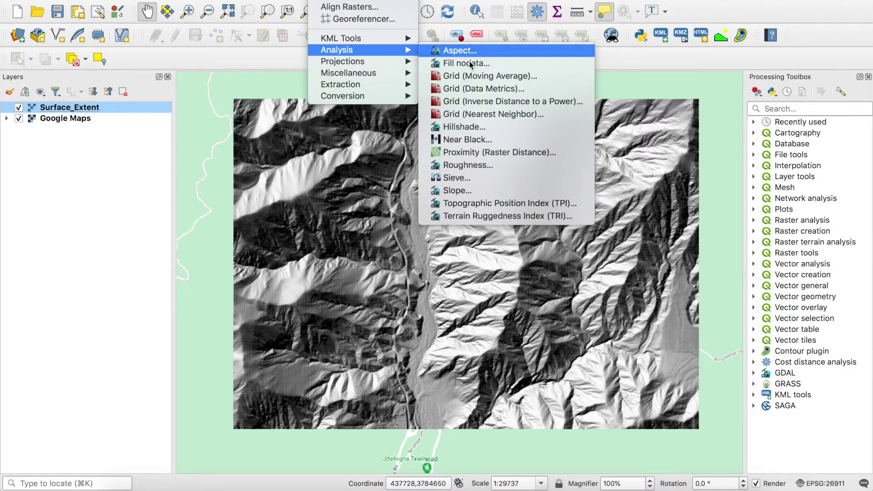
pyautogui.click(457, 190)
pyautogui.click(427, 48)
pyautogui.click(427, 48)
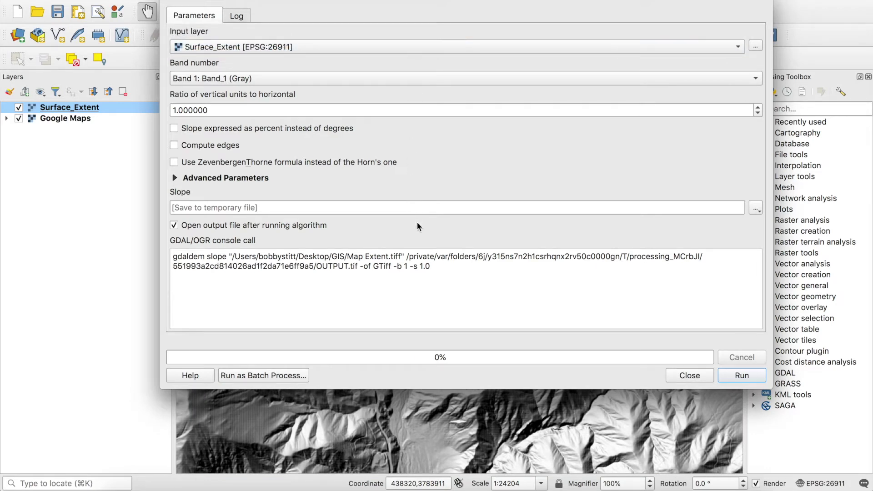
pyautogui.click(755, 207)
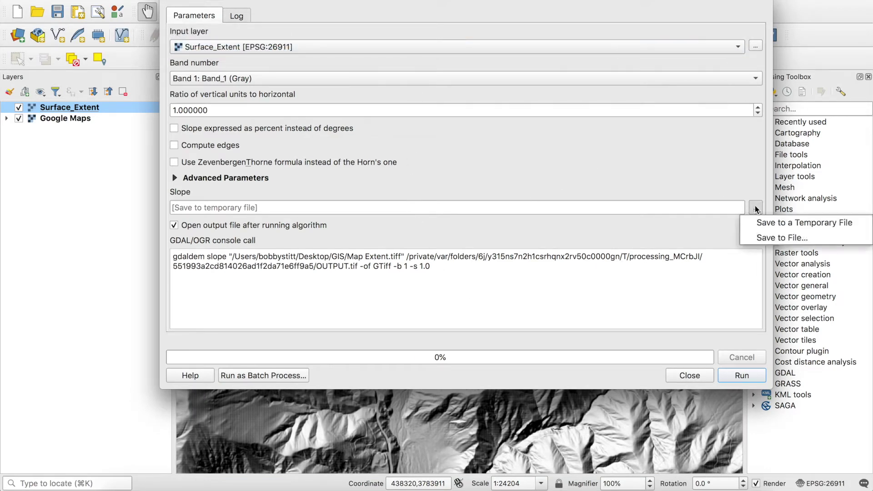
pyautogui.click(764, 239)
pyautogui.write('SlopeFinal')
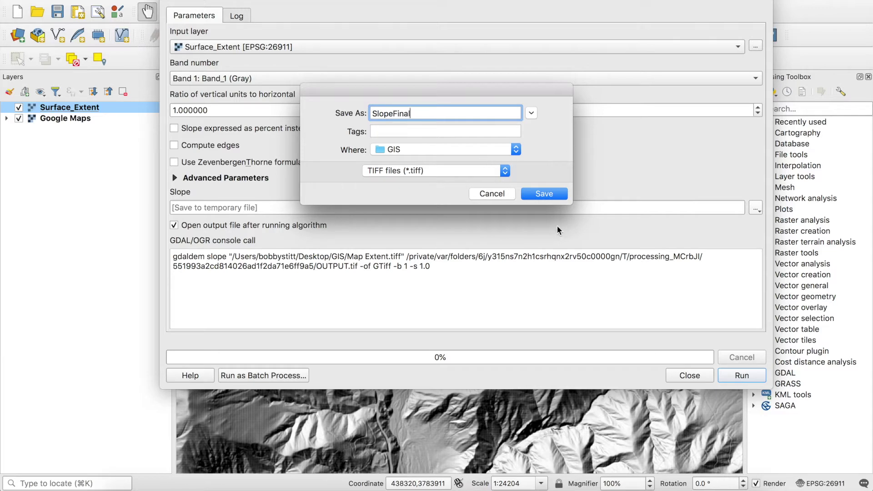
pyautogui.click(544, 193)
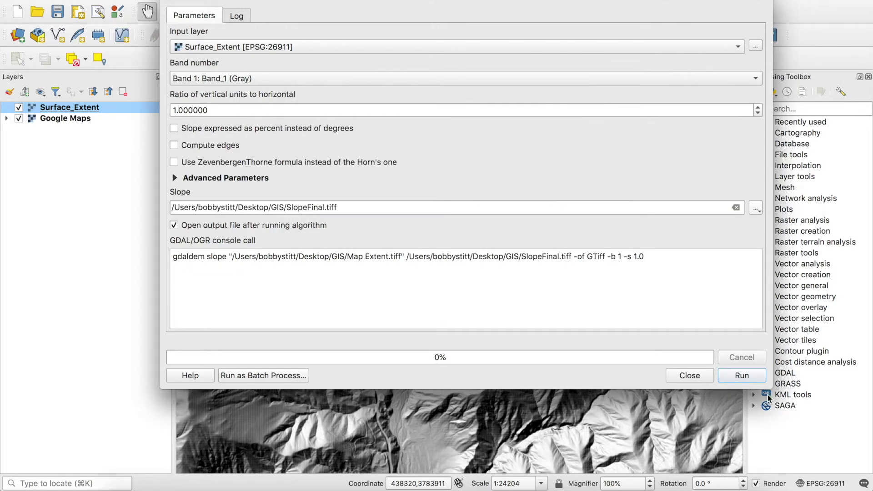
pyautogui.click(746, 376)
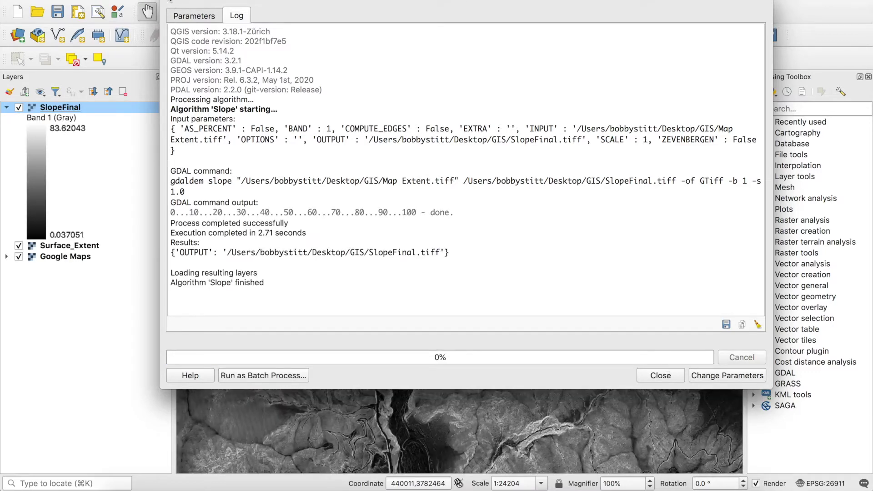
pyautogui.click(661, 374)
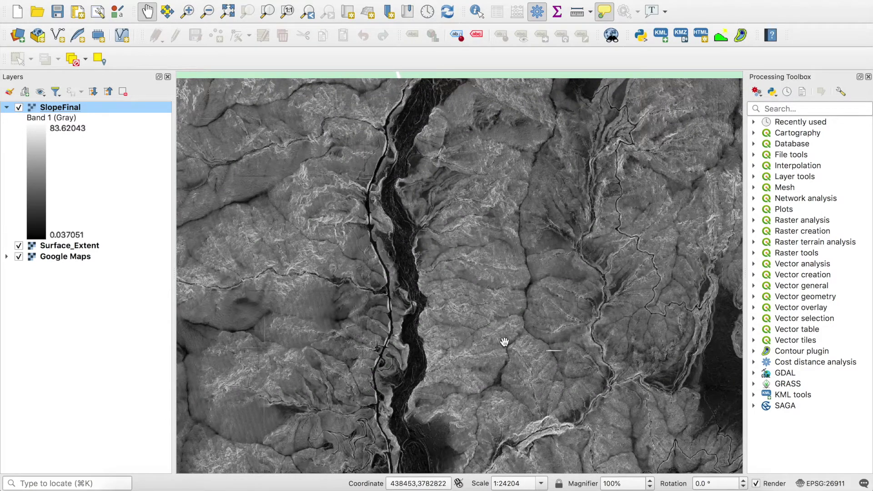
# Inspect the slope raster and fit the map view to the SlopeFinal layer.
pyautogui.moveTo(258, 221); pyautogui.dragTo(370, 249)
pyautogui.scroll(1, 370, 243)
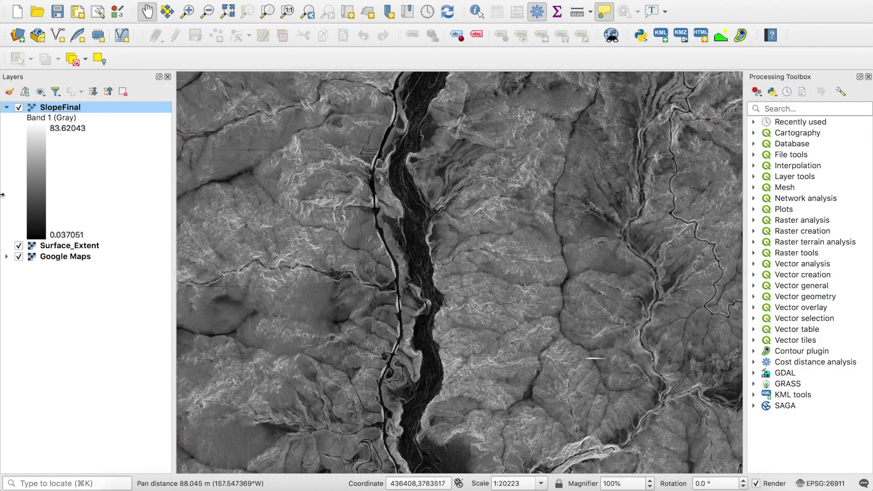
pyautogui.rightClick(70, 111)
pyautogui.click(99, 114)
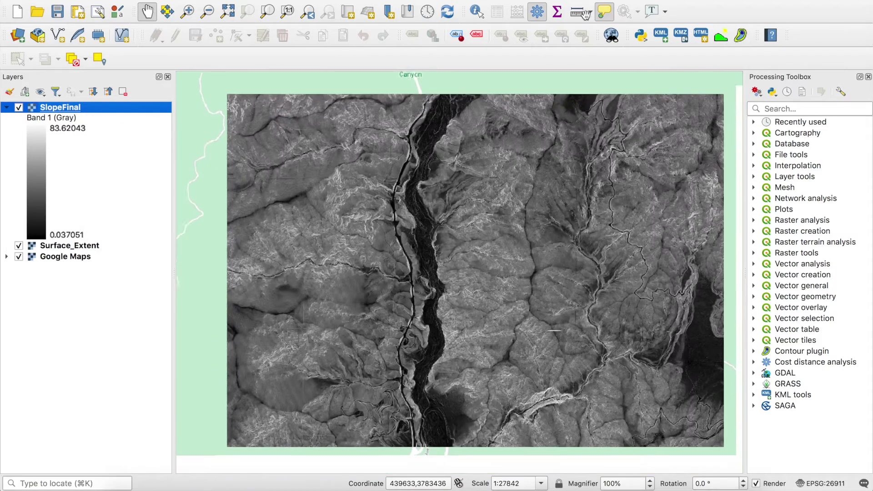
pyautogui.click(318, 0)
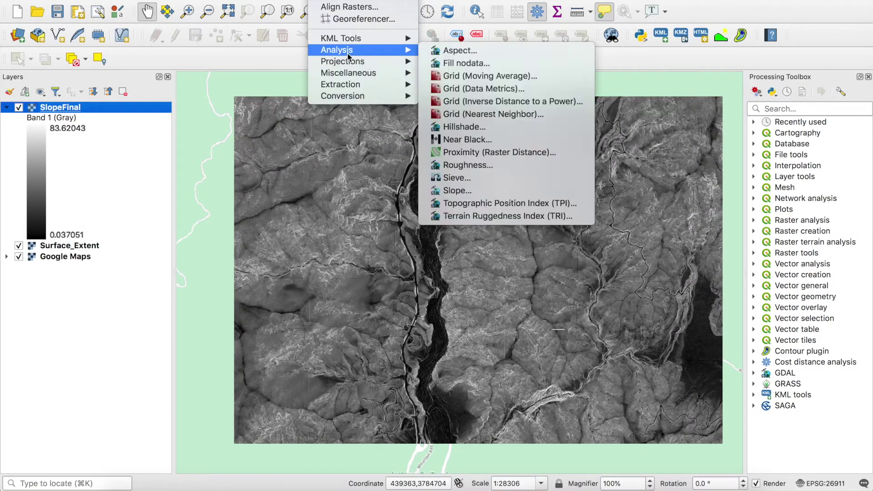
pyautogui.click(462, 15)
# Find the GDAL Contour tool in the processing toolbox and set Surface_Extent as its input layer.
pyautogui.click(828, 108)
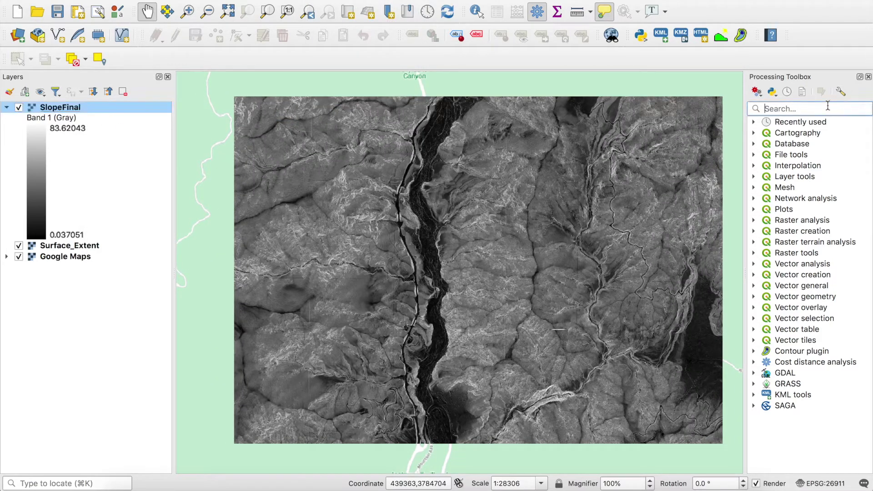
pyautogui.write('cell')
pyautogui.press('BackSpace')
pyautogui.press('BackSpace')
pyautogui.press('BackSpace')
pyautogui.write('ell')
pyautogui.press('BackSpace')
pyautogui.press('BackSpace')
pyautogui.press('BackSpace')
pyautogui.write('ontou')
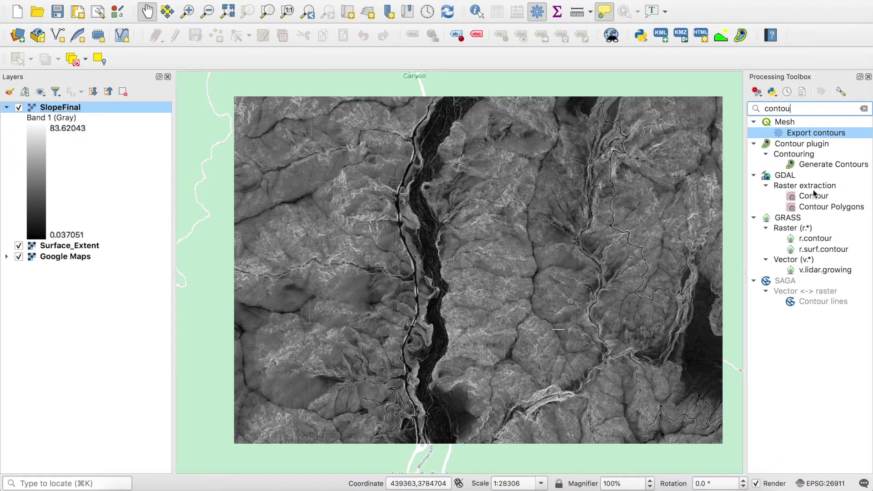
pyautogui.click(813, 196)
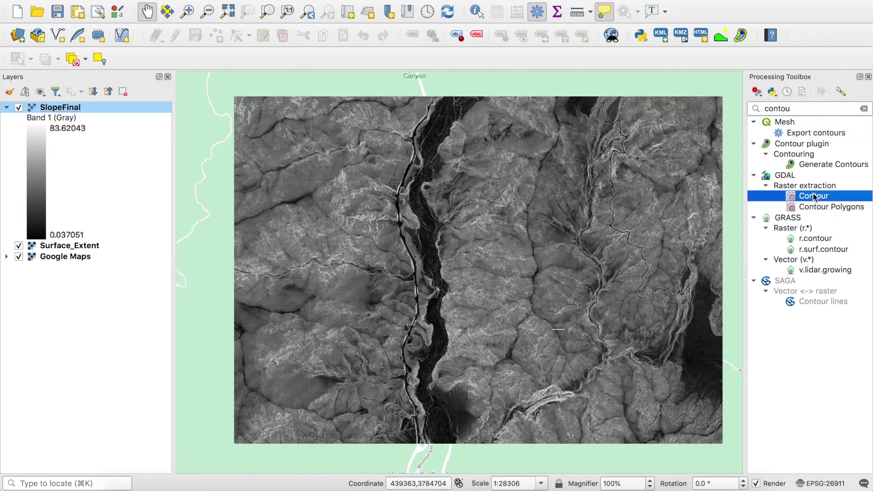
pyautogui.doubleClick(813, 196)
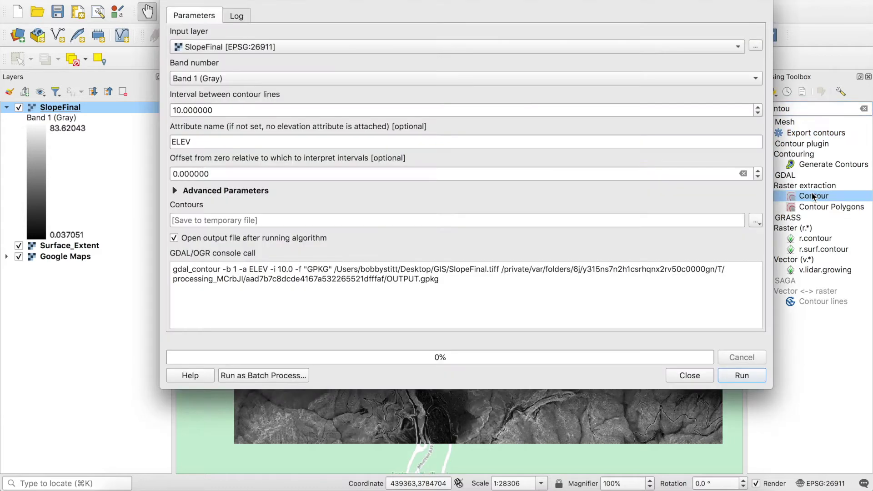
pyautogui.click(279, 48)
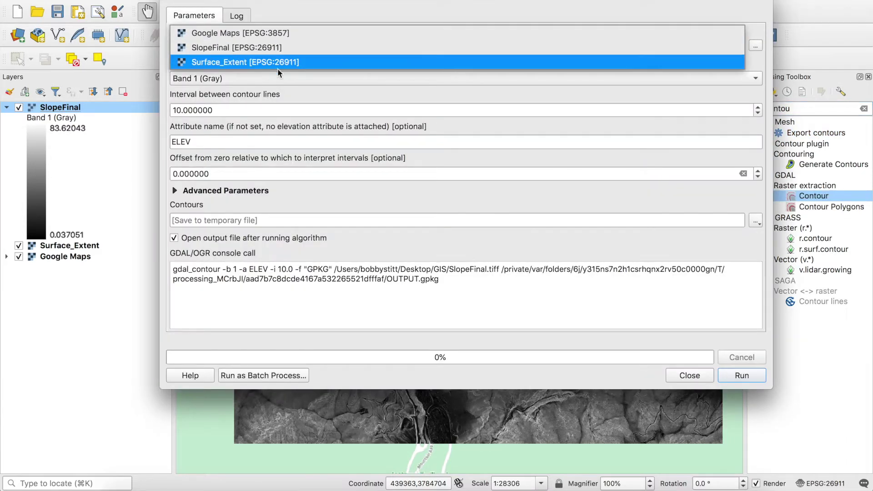
pyautogui.click(278, 67)
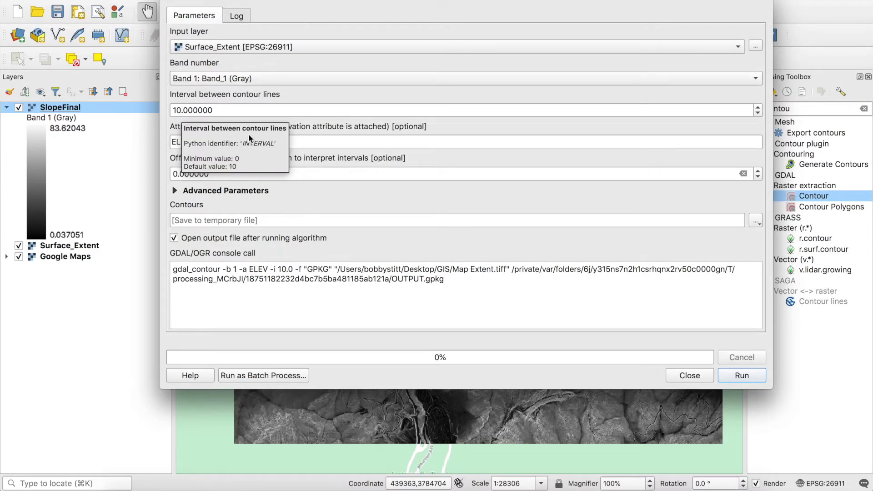
# Save the contour output as the GPKG file ContourFinal in the GIS folder and run the tool.
pyautogui.click(755, 221)
pyautogui.click(728, 249)
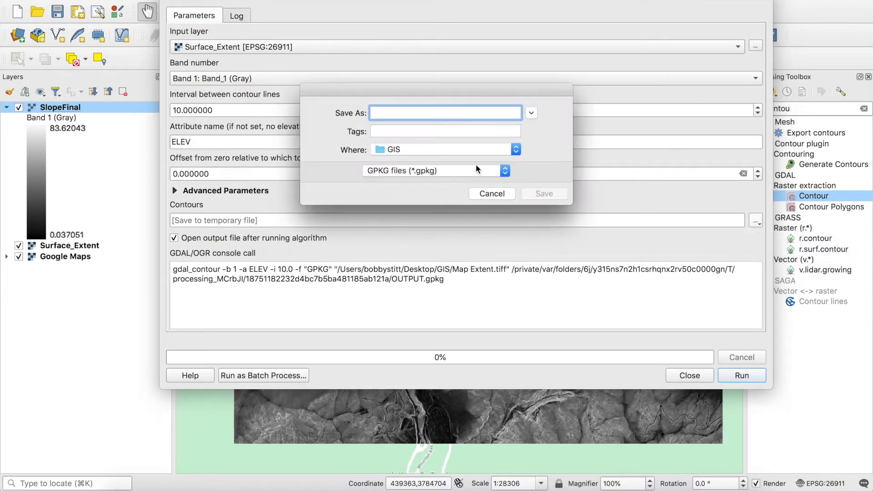
pyautogui.write('ContourFinal')
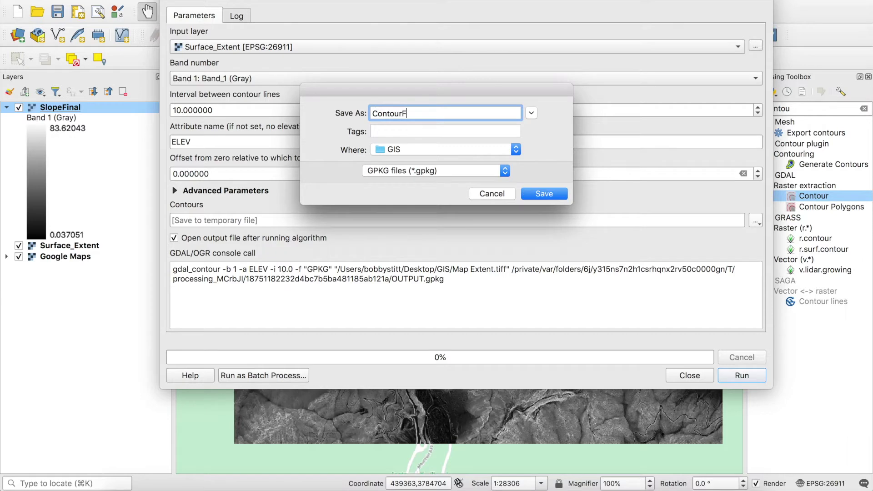
pyautogui.click(558, 196)
pyautogui.click(756, 375)
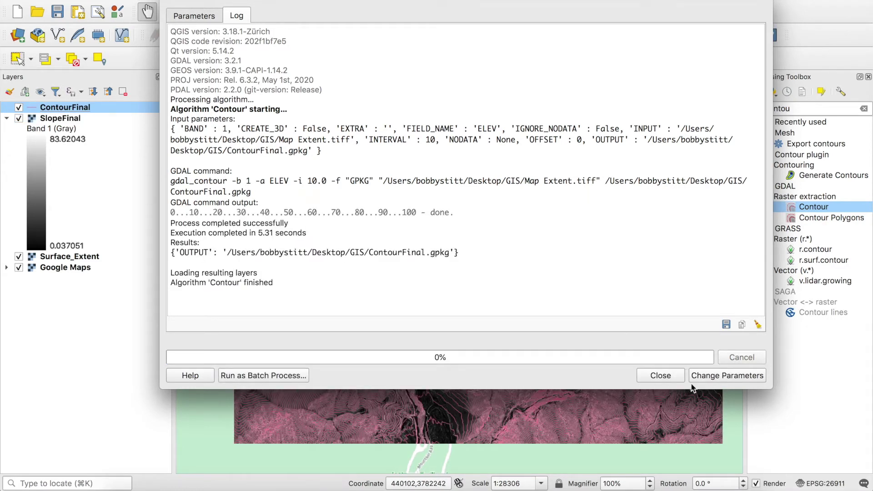
# Close the finished Contour tool and hide the SlopeFinal layer to view the contours over the hillshade.
pyautogui.click(673, 377)
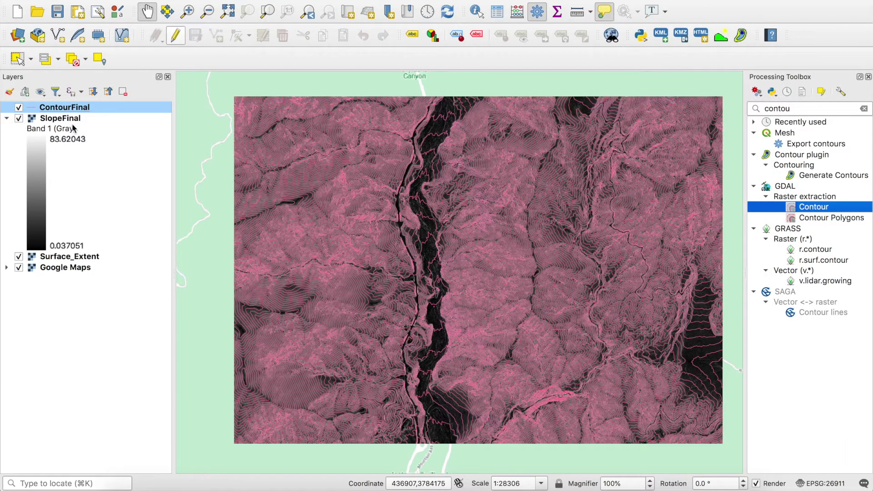
pyautogui.click(19, 119)
pyautogui.moveTo(413, 266); pyautogui.dragTo(407, 279)
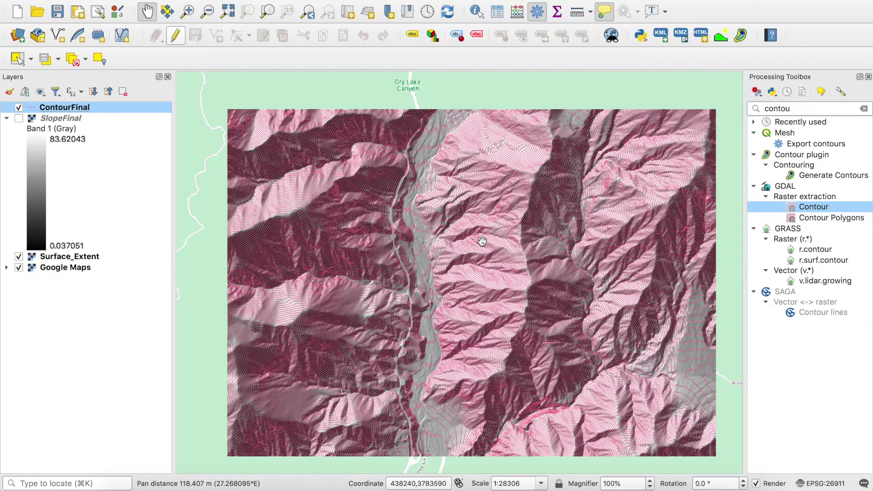
pyautogui.scroll(1, 485, 250)
pyautogui.scroll(3, 486, 251)
pyautogui.moveTo(486, 251)
pyautogui.scroll(-3, 485, 250)
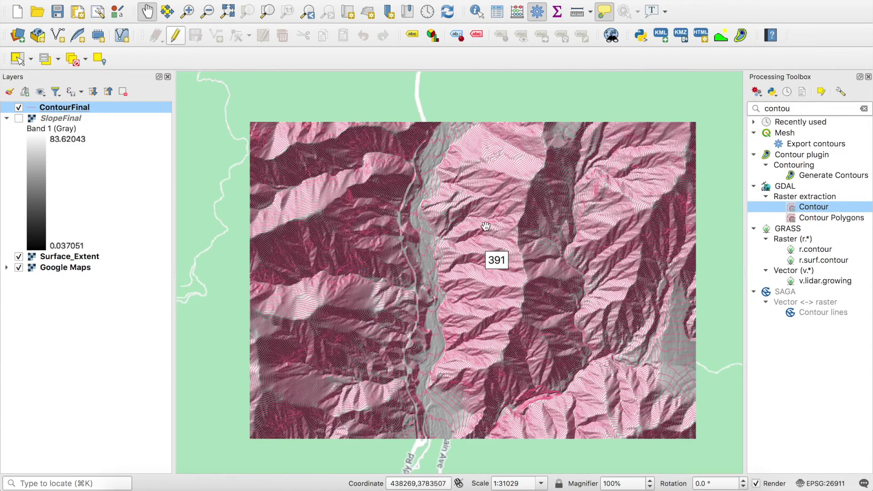
pyautogui.moveTo(485, 220); pyautogui.dragTo(469, 210)
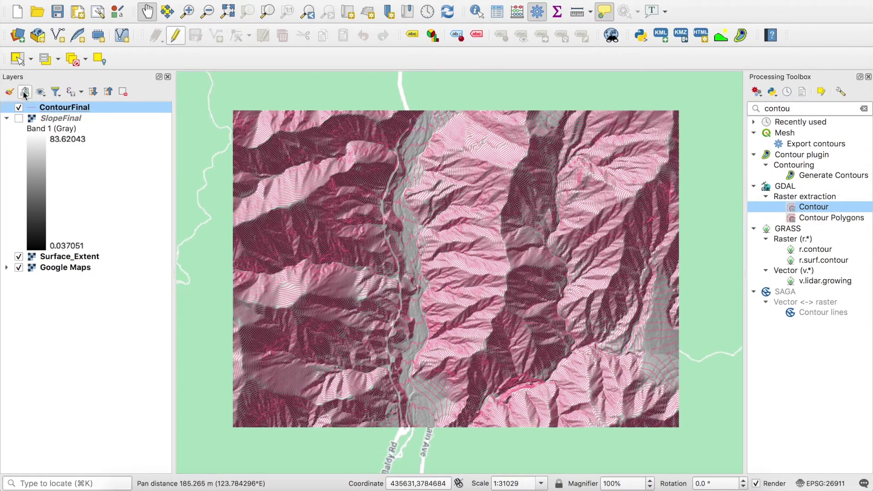
# Change the ContourFinal line color to black in the layer's symbology and apply it.
pyautogui.click(77, 108)
pyautogui.doubleClick(77, 109)
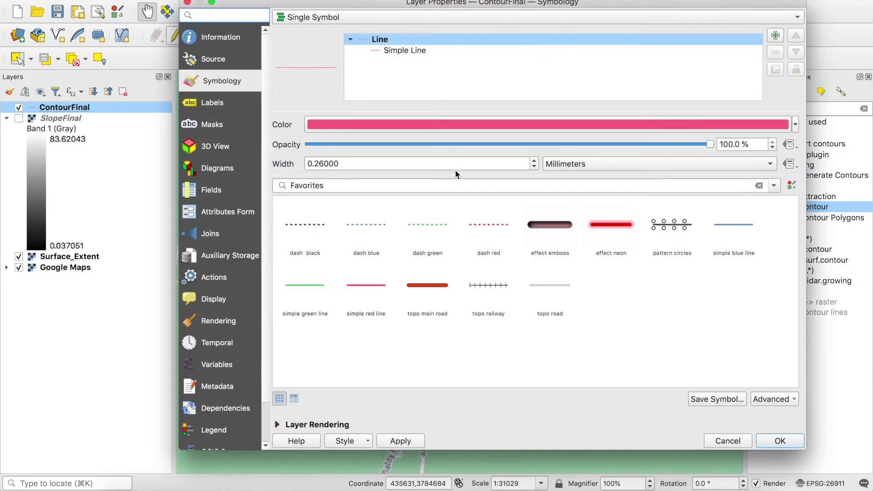
pyautogui.click(795, 125)
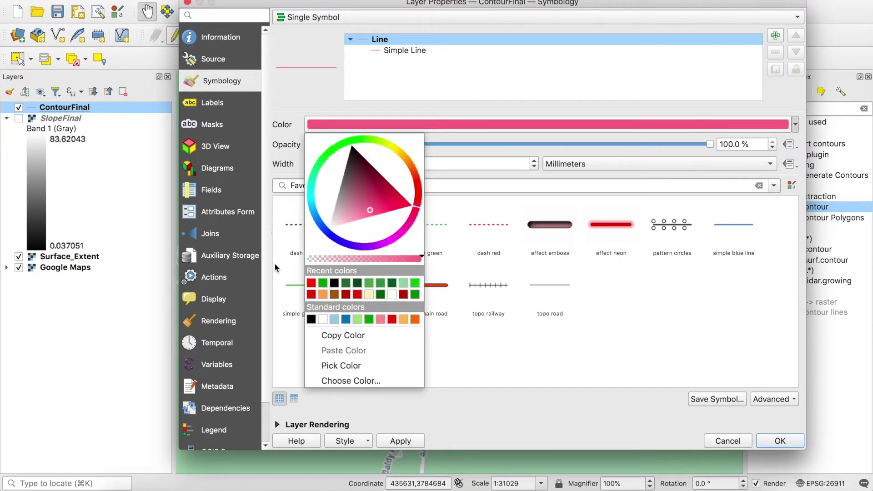
pyautogui.click(311, 319)
pyautogui.moveTo(325, 163); pyautogui.dragTo(314, 162)
pyautogui.click(352, 164)
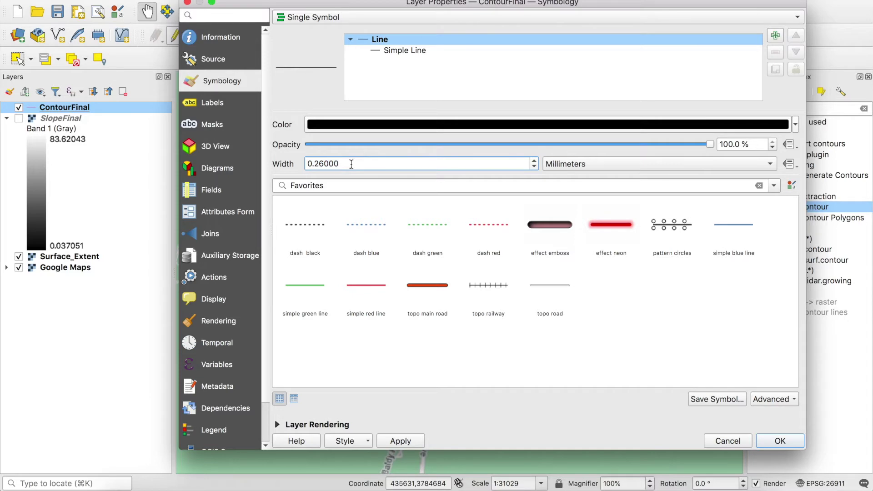
pyautogui.click(801, 440)
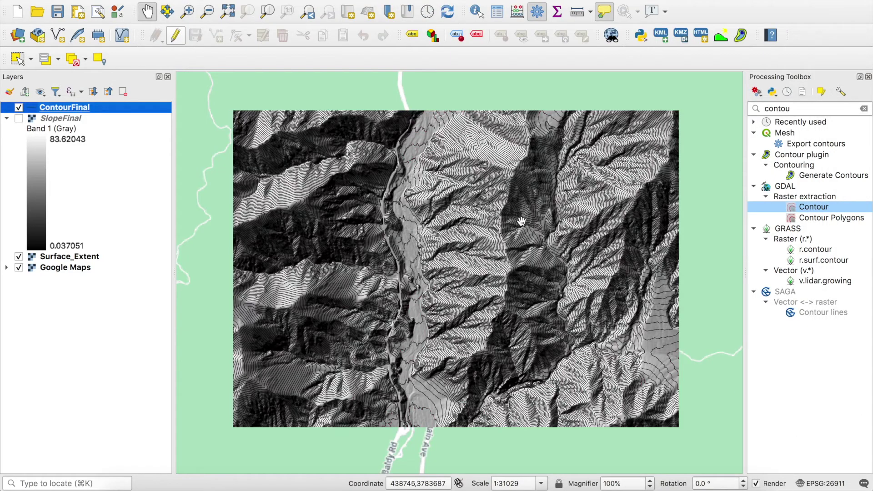
# Inspect the contours over the terrain, and hide the Surface_Extent layer to show them directly on Google Maps.
pyautogui.moveTo(491, 306); pyautogui.dragTo(500, 295)
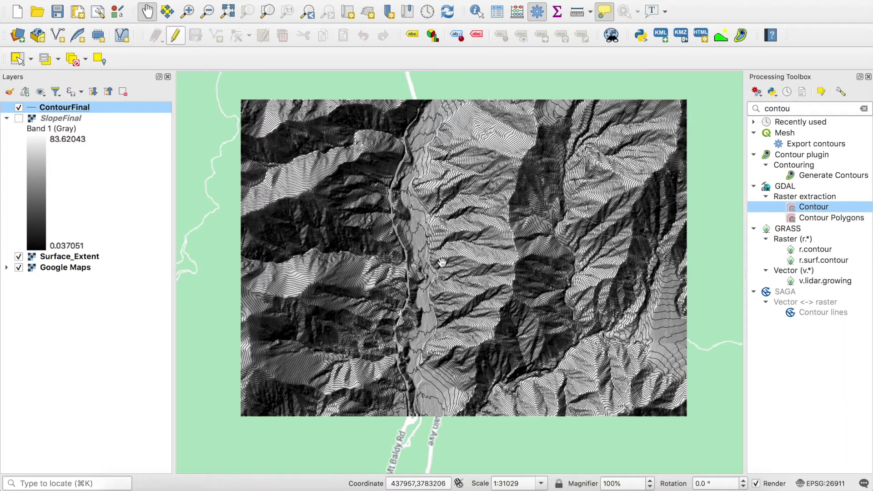
pyautogui.moveTo(442, 263)
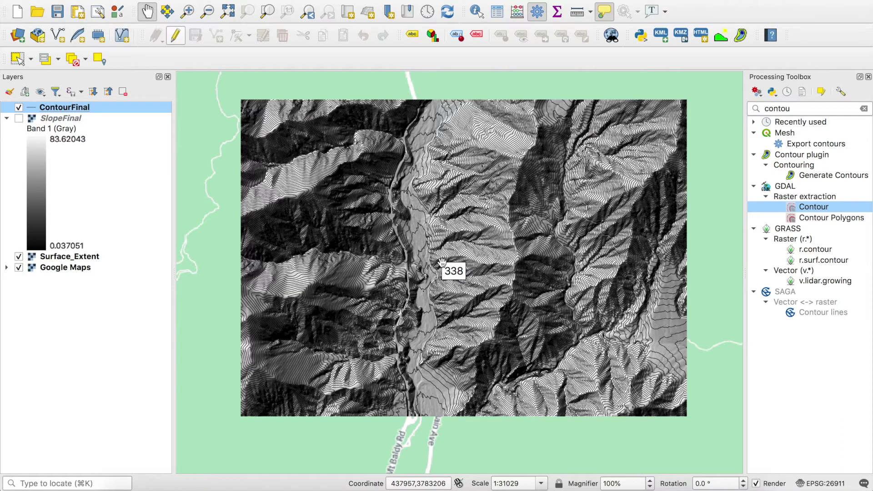
pyautogui.scroll(-2, 443, 262)
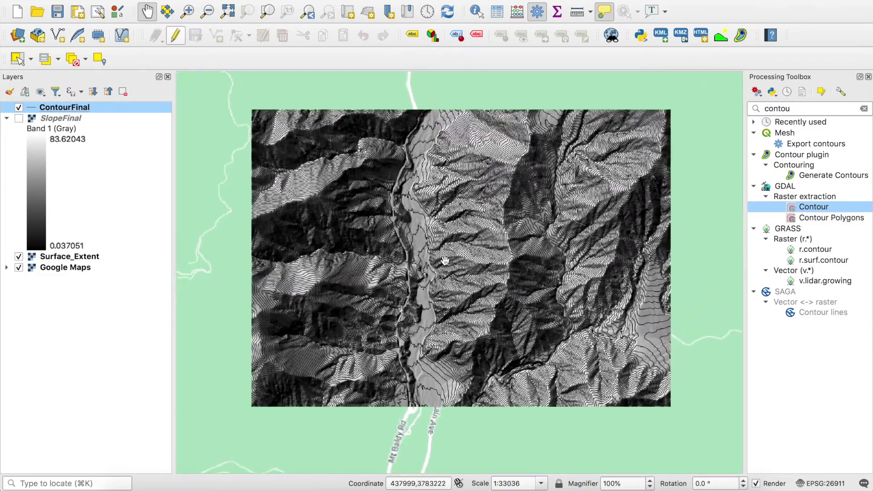
pyautogui.scroll(3, 445, 260)
pyautogui.scroll(-1, 445, 260)
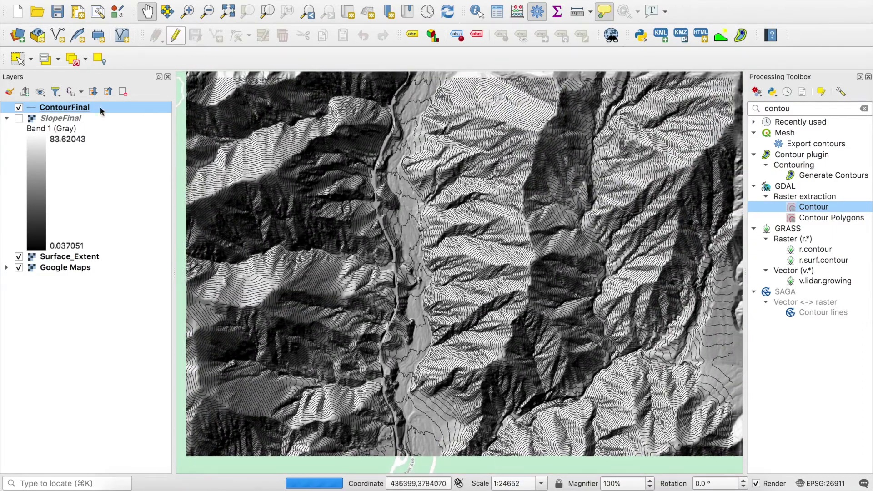
pyautogui.click(19, 256)
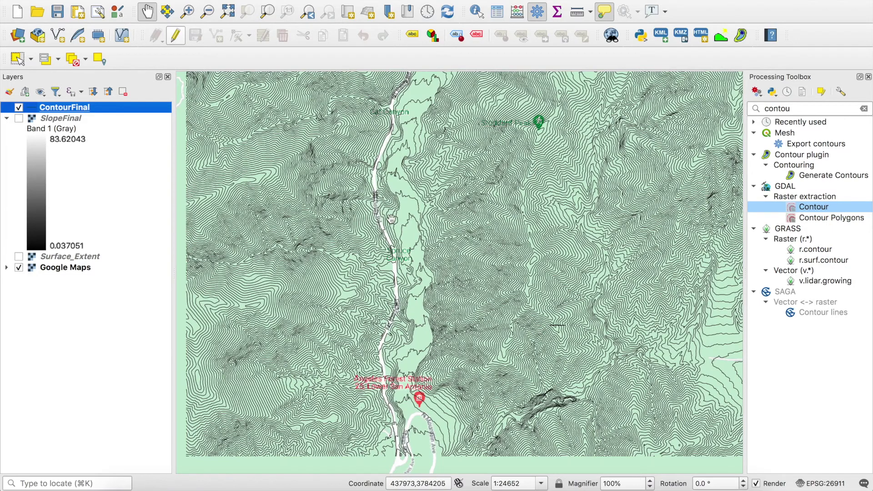
pyautogui.moveTo(551, 193); pyautogui.dragTo(543, 214)
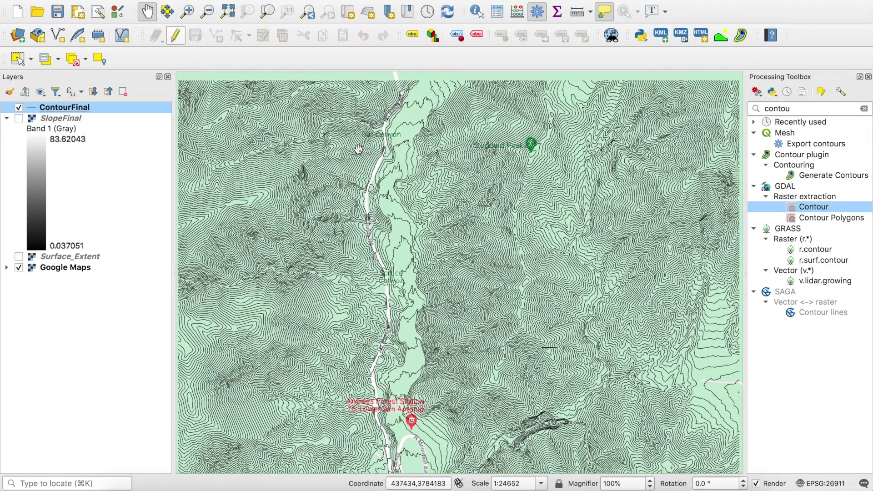
# Add Origin.csv from the Desktop as a delimited text point layer and accept the WGS 84 to NAD83 coordinate transformation.
pyautogui.click(23, 41)
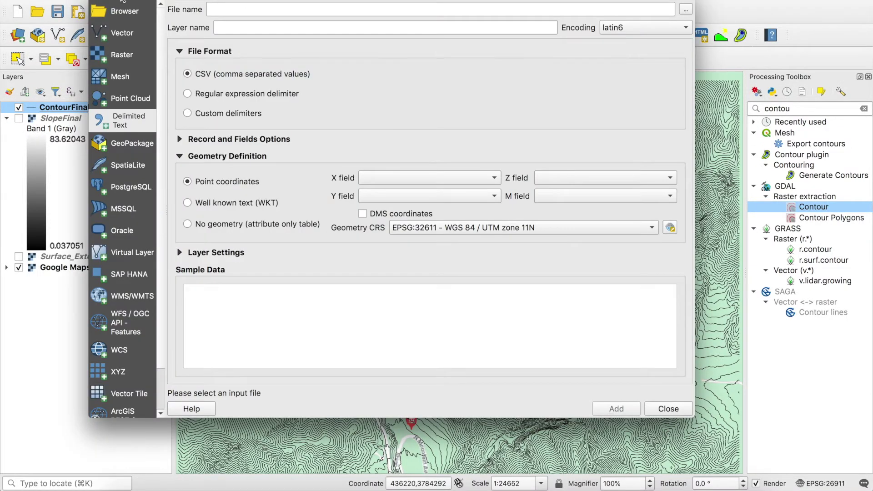
pyautogui.press('Escape')
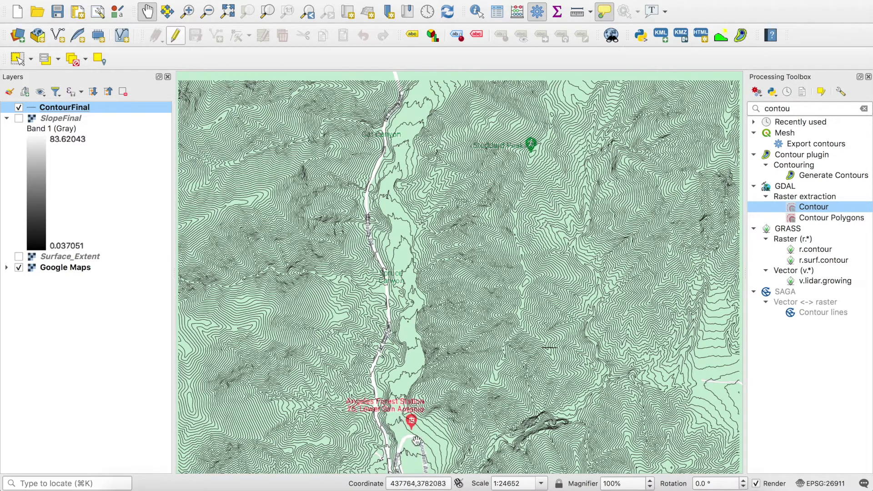
pyautogui.click(18, 36)
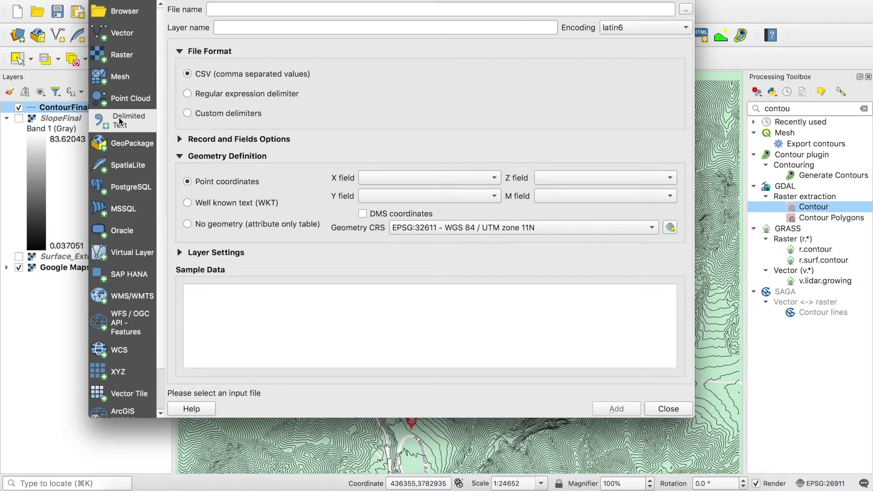
pyautogui.click(685, 10)
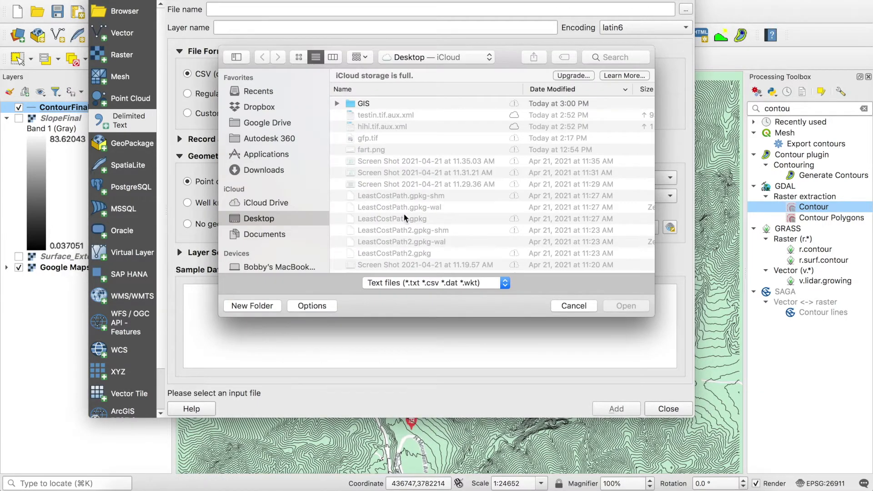
pyautogui.scroll(-5, 389, 169)
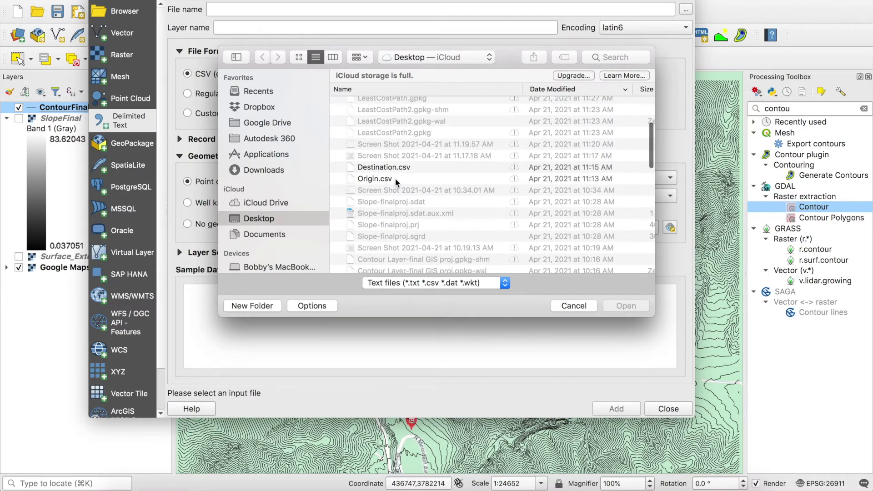
pyautogui.click(395, 178)
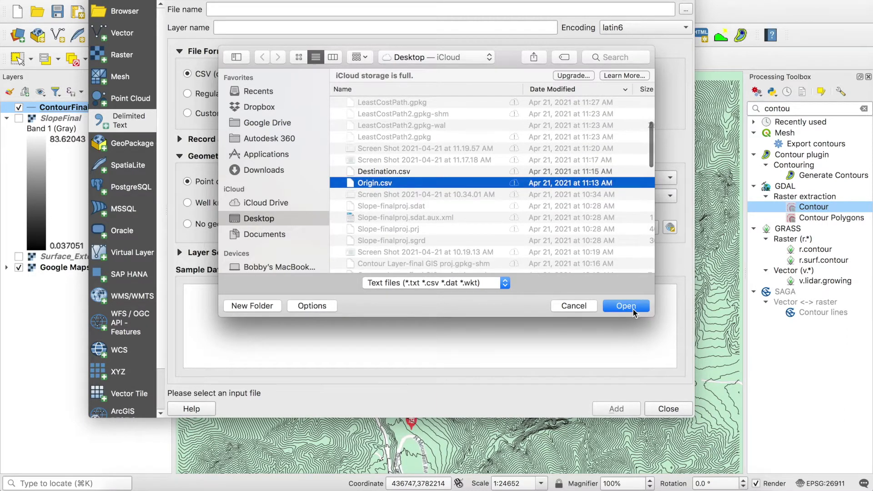
pyautogui.click(632, 310)
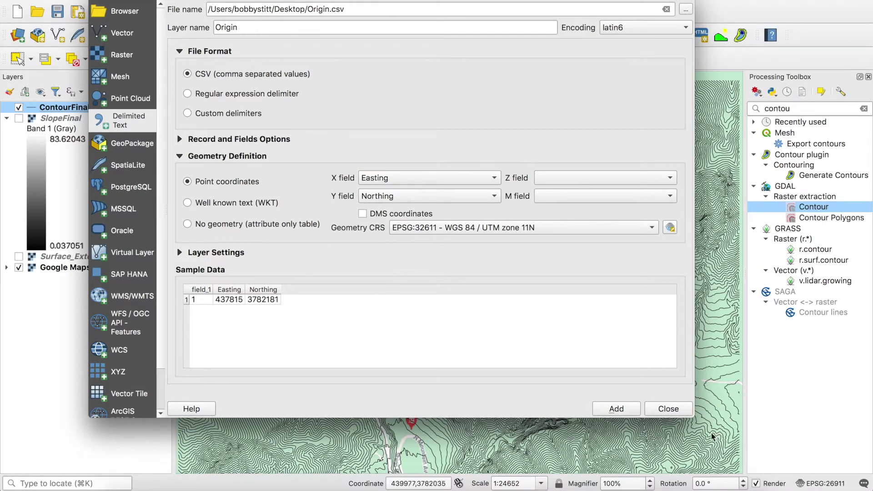
pyautogui.click(616, 409)
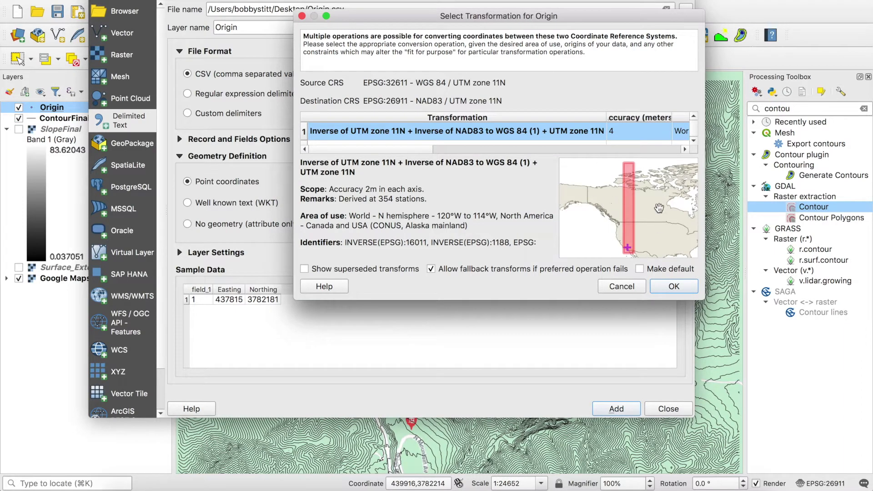
pyautogui.click(679, 284)
# Choose Destination.csv from the Desktop as the next delimited text source and close the data source window.
pyautogui.click(684, 9)
pyautogui.scroll(-5, 484, 197)
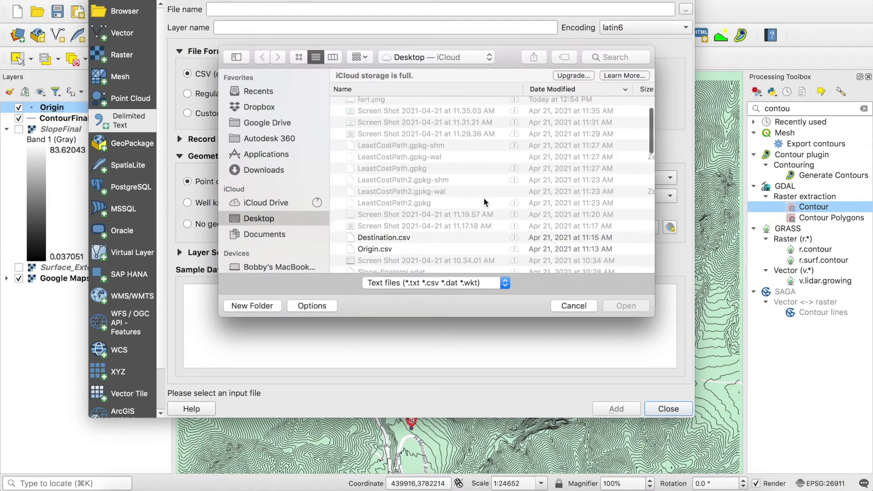
pyautogui.click(448, 228)
pyautogui.click(625, 306)
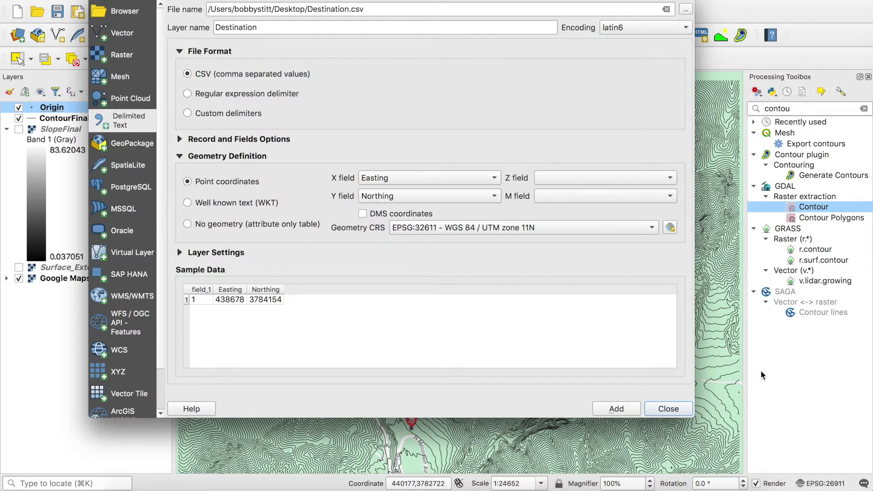
pyautogui.click(668, 409)
# Check the map for the imported points and add the already loaded Destination delimited text layer.
pyautogui.scroll(2, 645, 359)
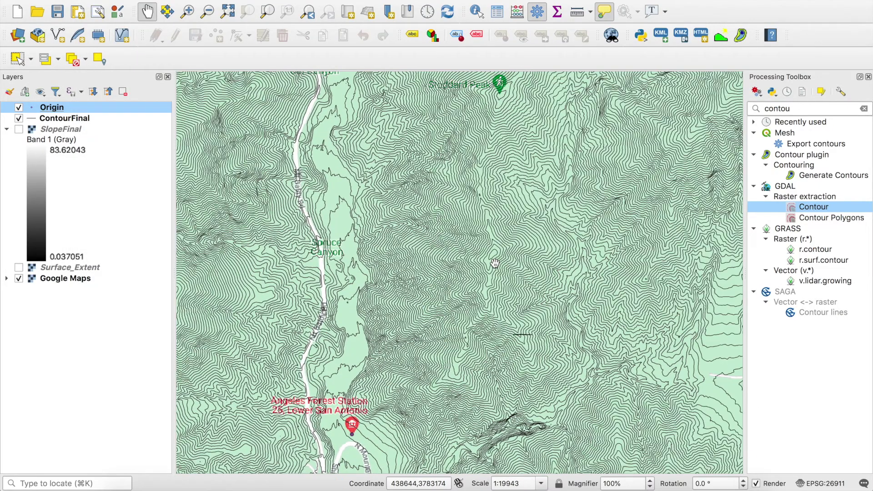
pyautogui.moveTo(495, 261); pyautogui.dragTo(542, 291)
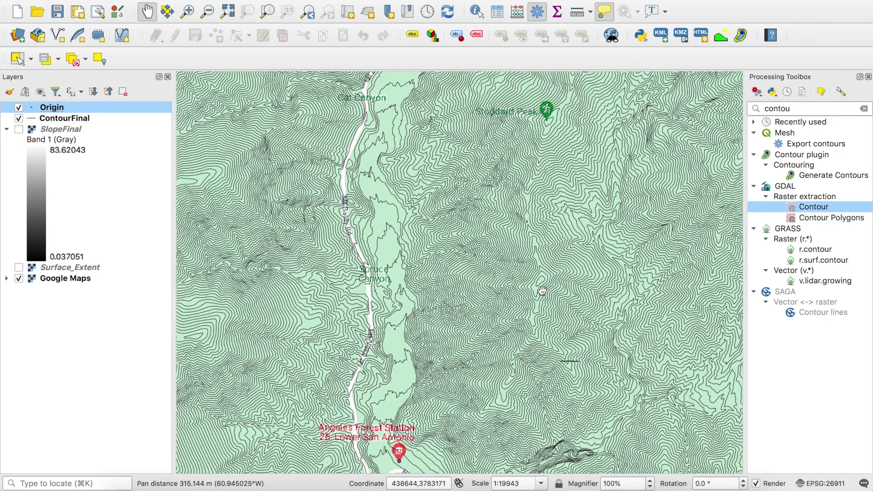
pyautogui.scroll(-1, 542, 291)
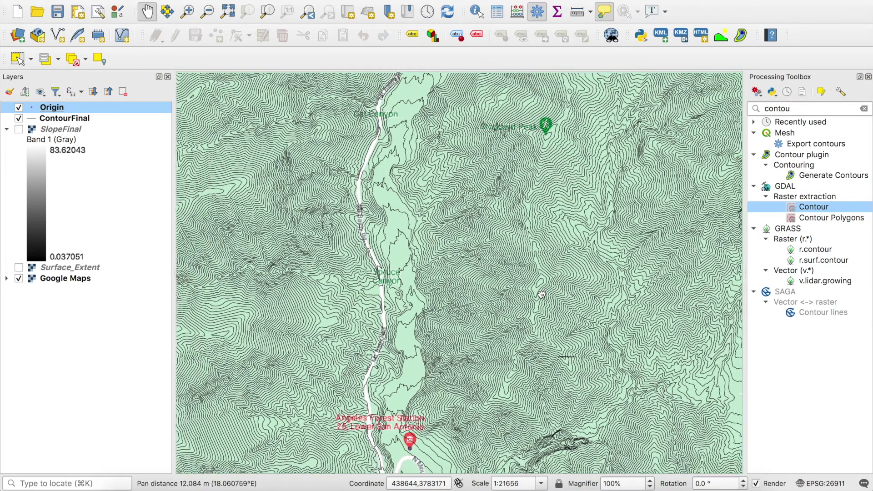
pyautogui.moveTo(542, 294); pyautogui.dragTo(542, 298)
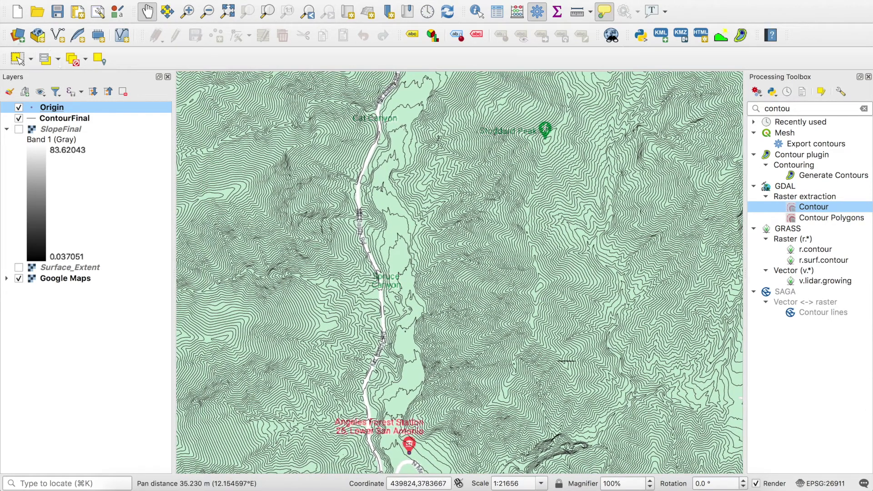
pyautogui.click(17, 35)
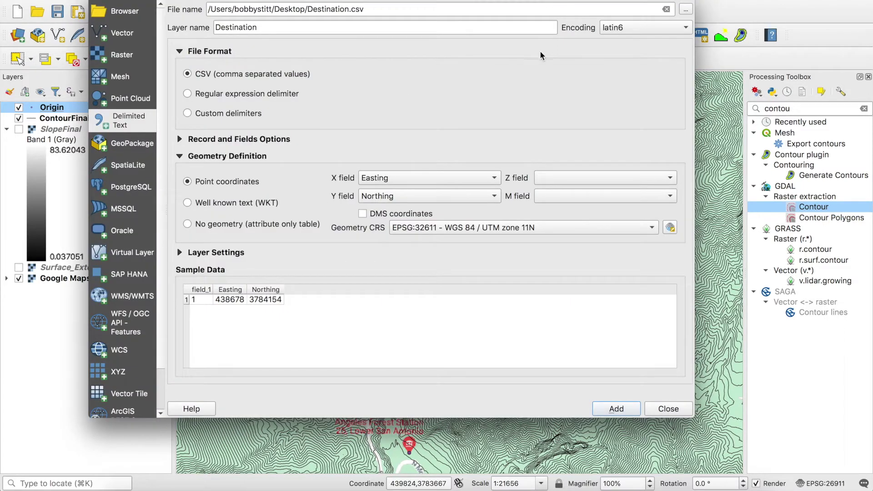
pyautogui.click(604, 407)
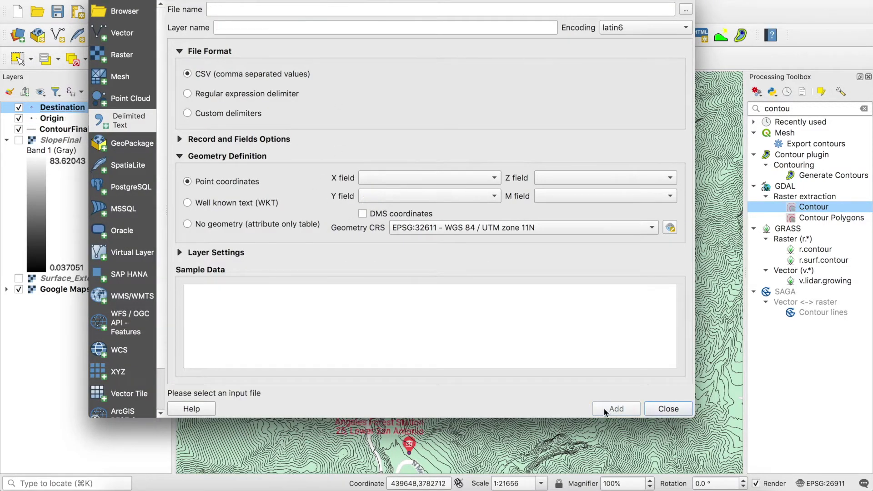
pyautogui.click(666, 409)
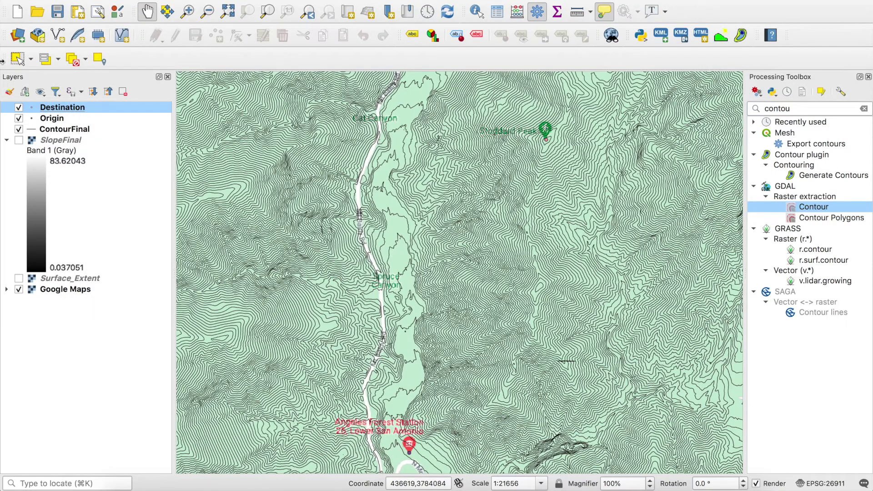
# Style the Origin layer's points with the effect drop shadow marker symbol recoloured green.
pyautogui.click(55, 119)
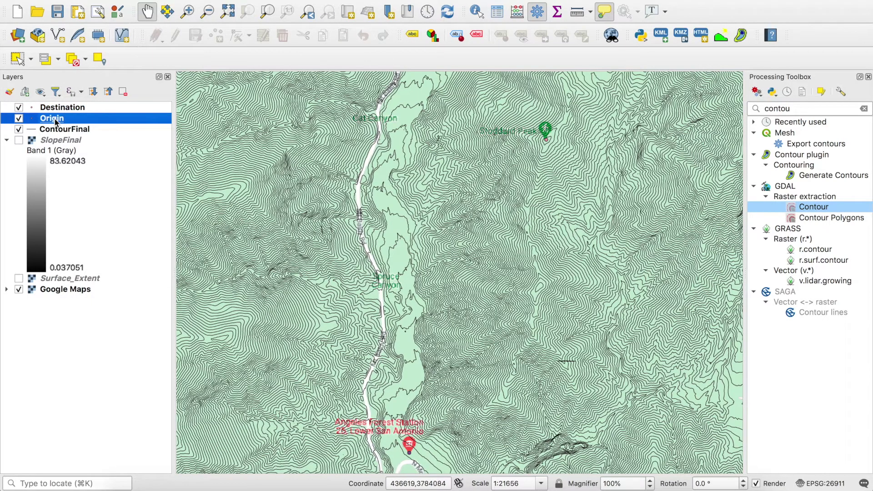
pyautogui.doubleClick(55, 120)
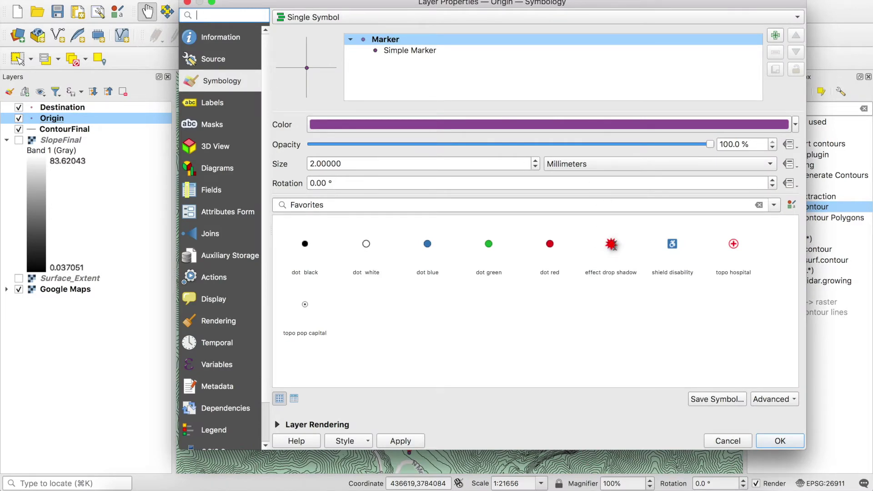
pyautogui.click(612, 245)
pyautogui.click(795, 125)
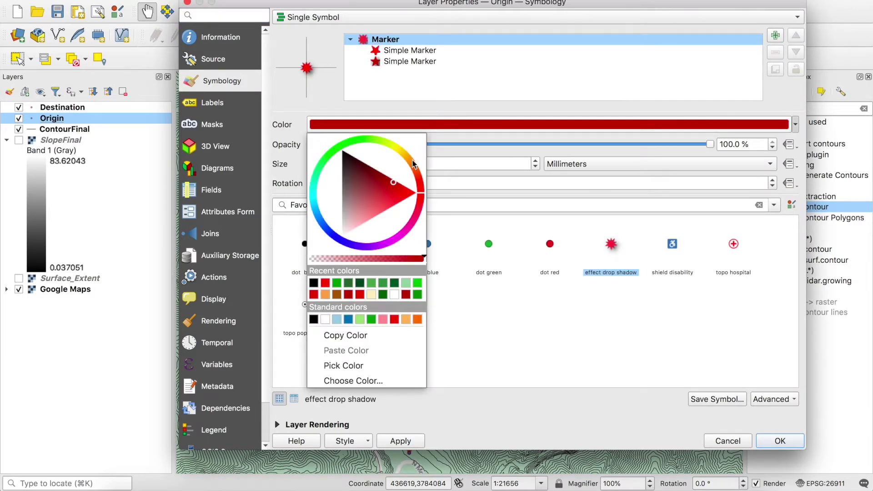
pyautogui.click(337, 283)
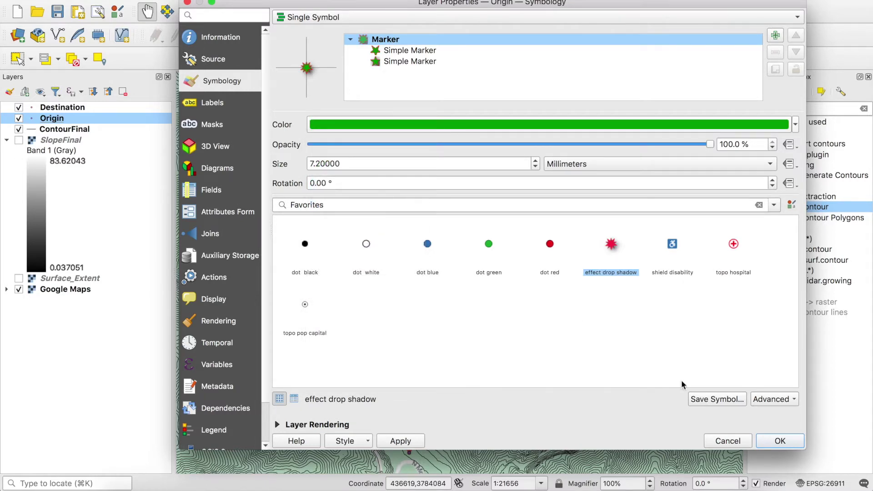
pyautogui.click(780, 440)
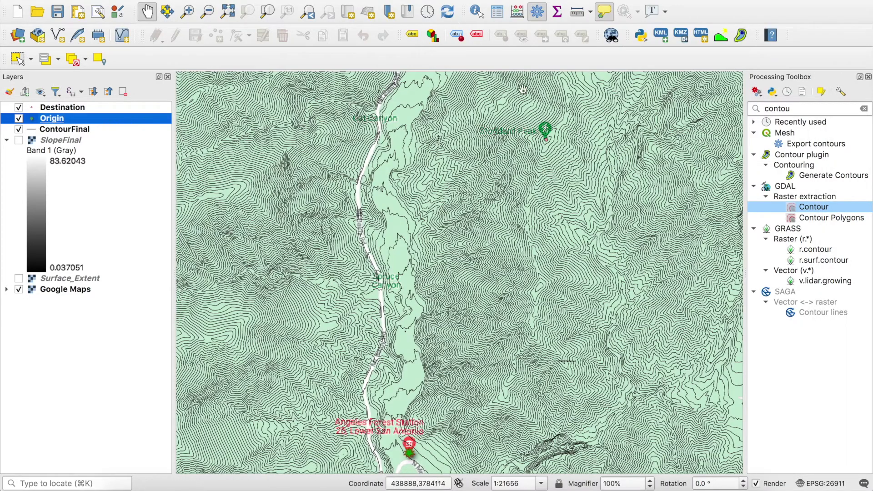
# Style the Destination layer's points with the red effect drop shadow marker symbol.
pyautogui.doubleClick(63, 108)
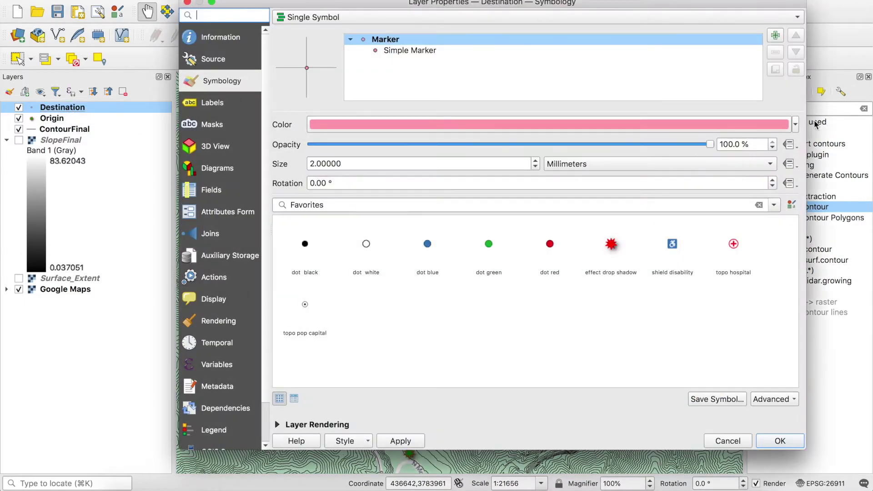
pyautogui.click(605, 245)
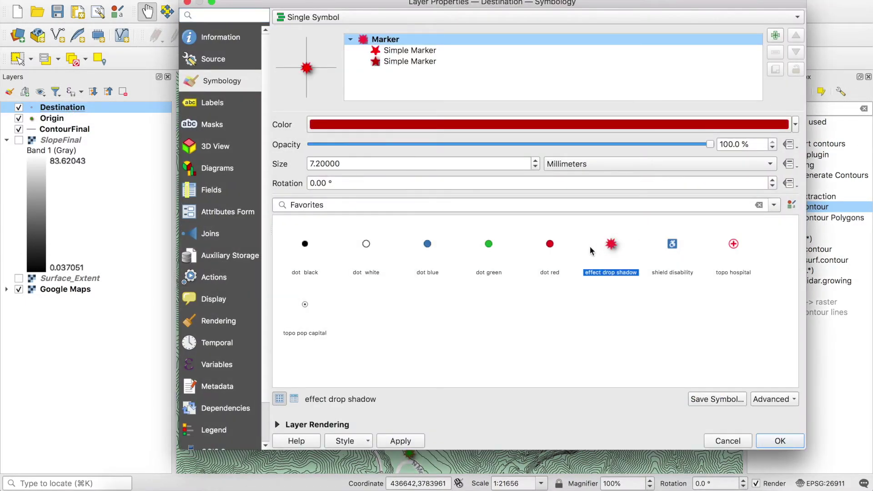
pyautogui.click(780, 441)
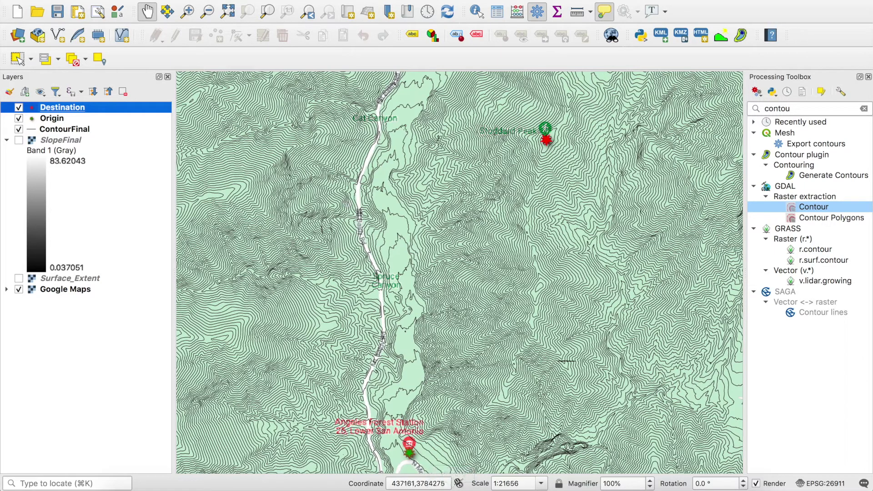
# Check which coordinate reference systems are assigned to the Surface_Extent and SlopeFinal raster layers.
pyautogui.click(76, 284)
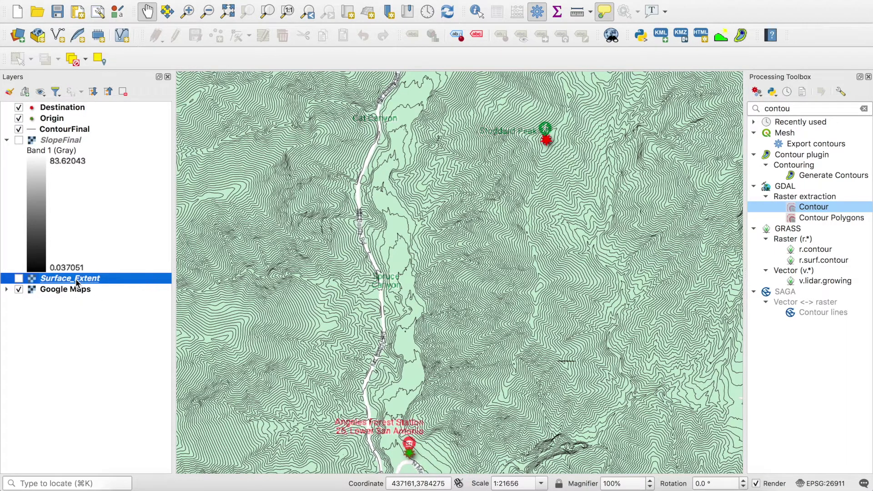
pyautogui.rightClick(155, 278)
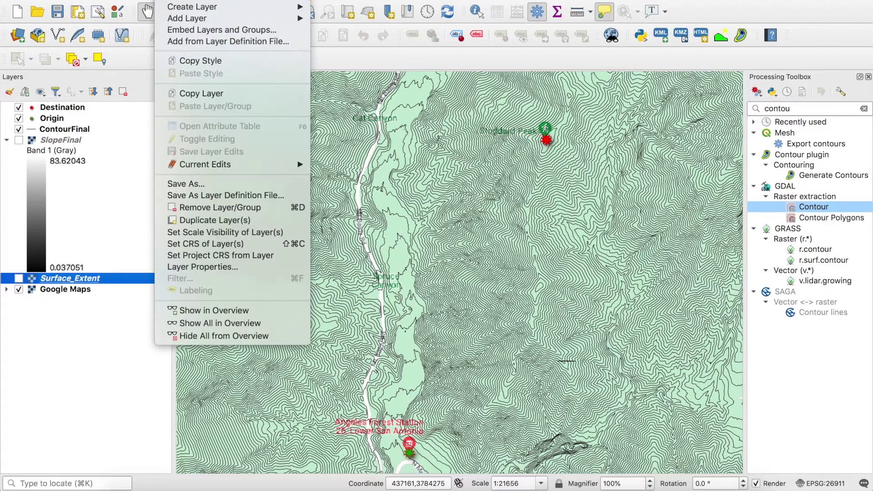
pyautogui.click(213, 245)
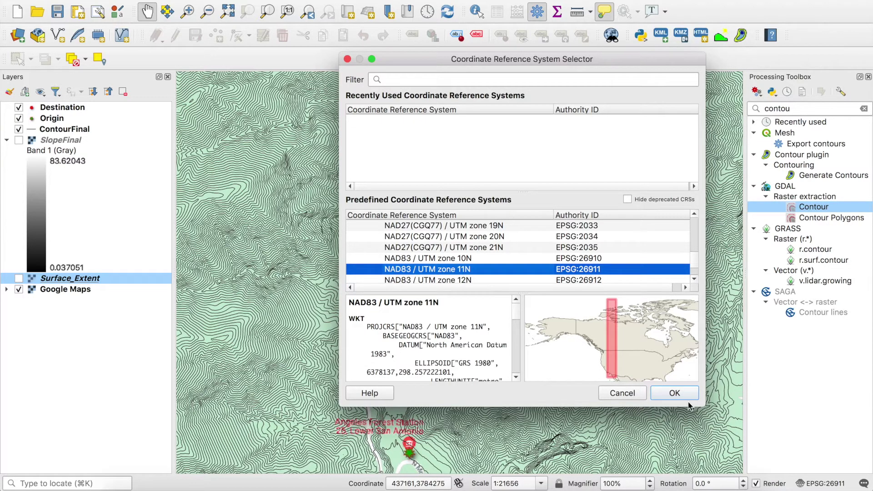
pyautogui.click(672, 393)
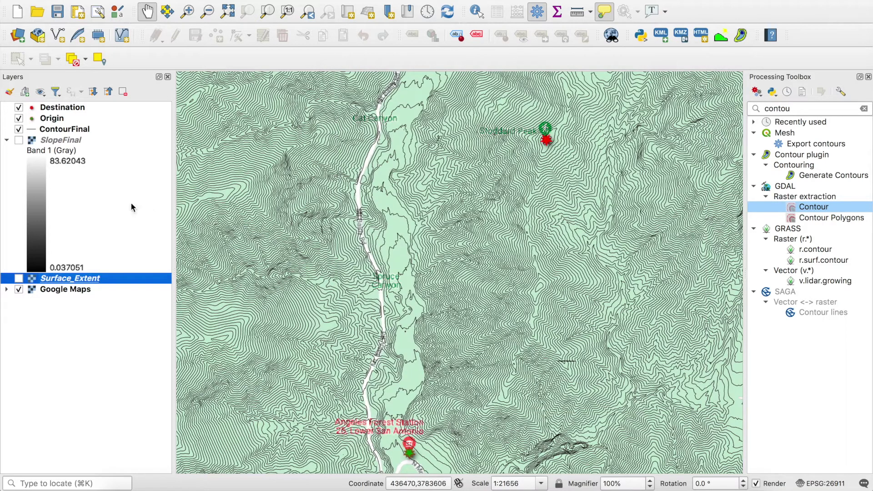
pyautogui.click(79, 139)
pyautogui.rightClick(154, 139)
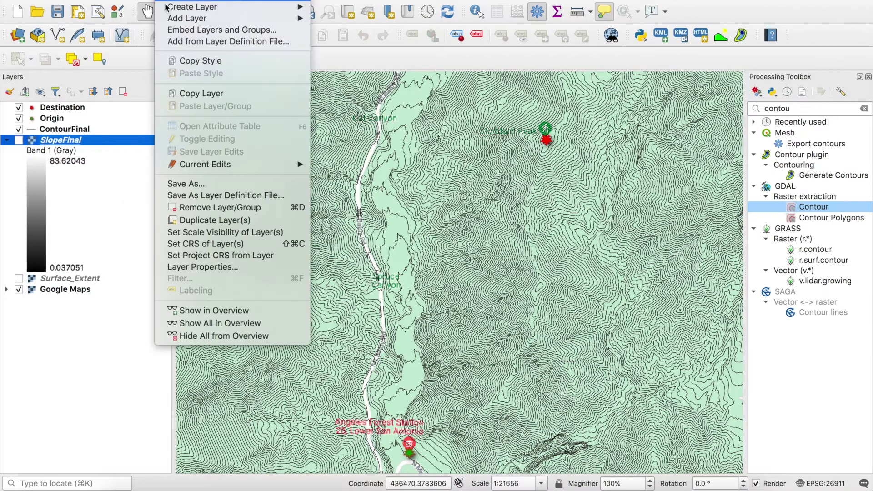
pyautogui.click(208, 248)
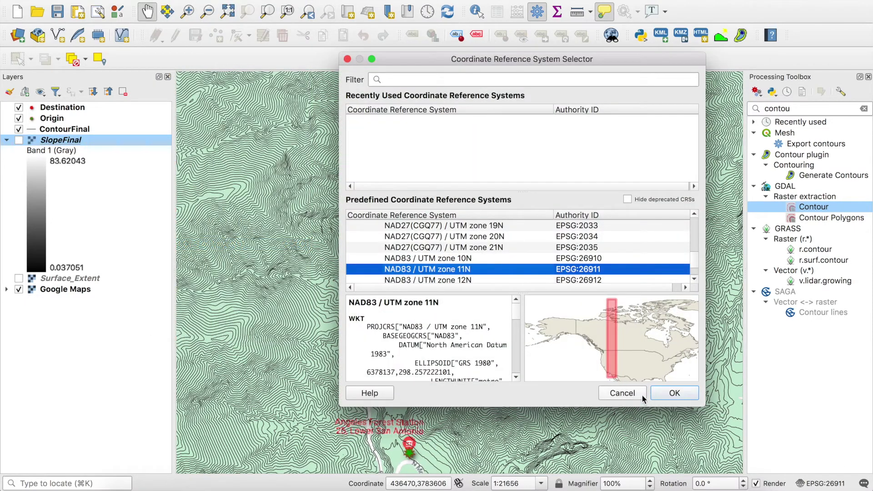
pyautogui.click(633, 394)
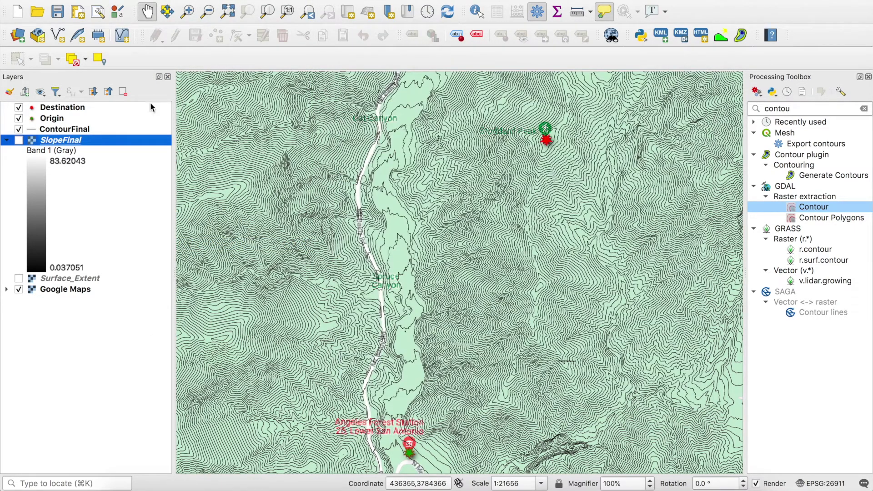
# Set the Origin layer's coordinate reference system to NAD83 / UTM zone 11N, EPSG:26911.
pyautogui.click(62, 111)
pyautogui.click(62, 118)
pyautogui.rightClick(155, 118)
pyautogui.click(210, 245)
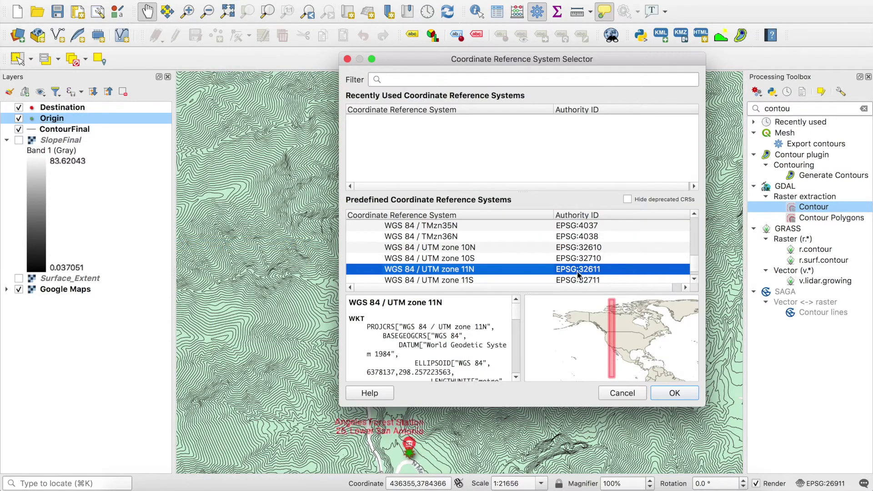
pyautogui.click(522, 79)
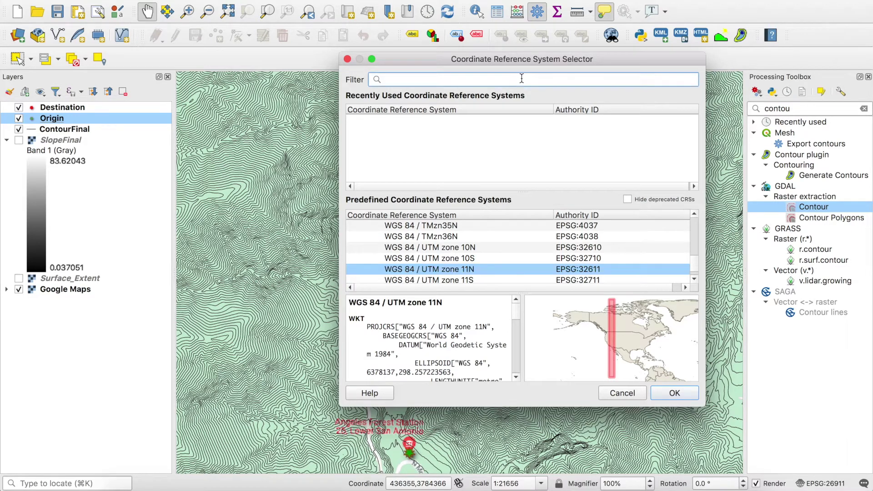
pyautogui.write('26911')
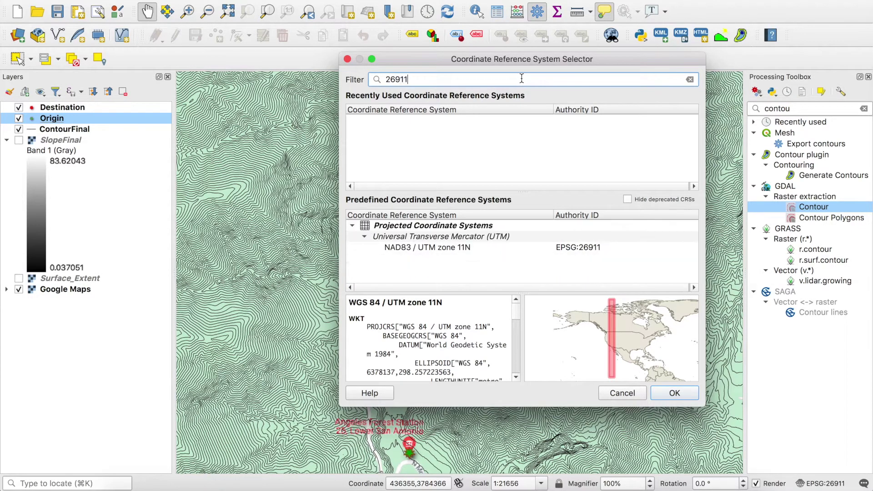
pyautogui.click(561, 249)
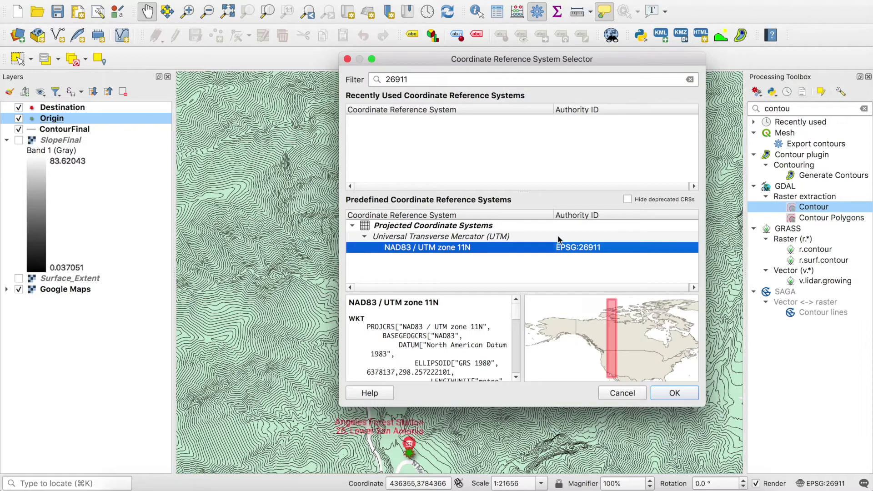
pyautogui.click(673, 394)
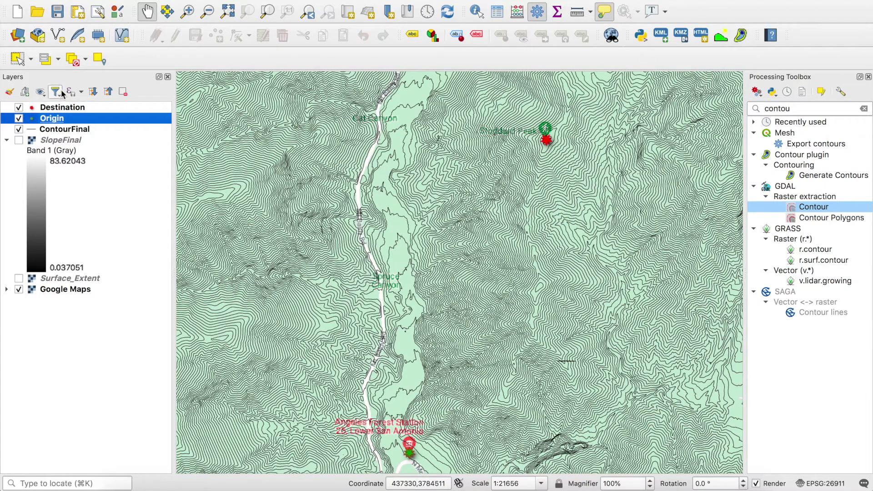
# Set the Destination layer's coordinate reference system to NAD83 / UTM zone 11N, EPSG:26911.
pyautogui.click(68, 110)
pyautogui.rightClick(68, 109)
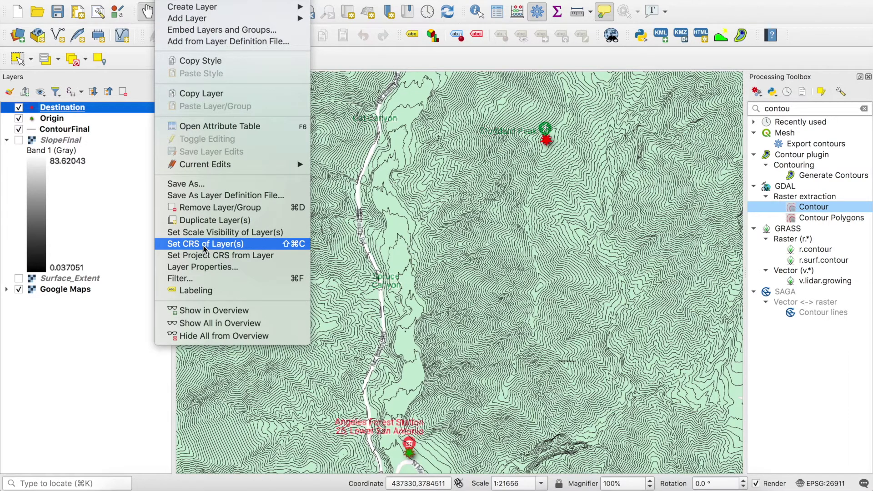
pyautogui.click(204, 248)
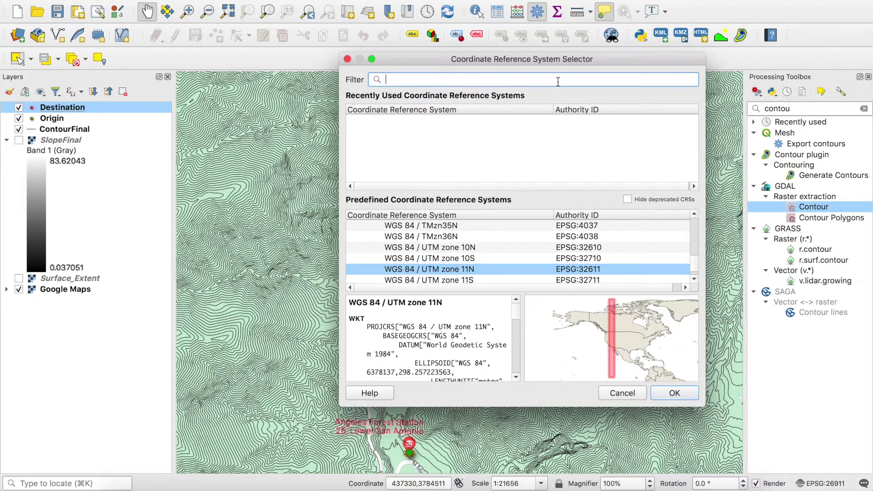
pyautogui.write('26911')
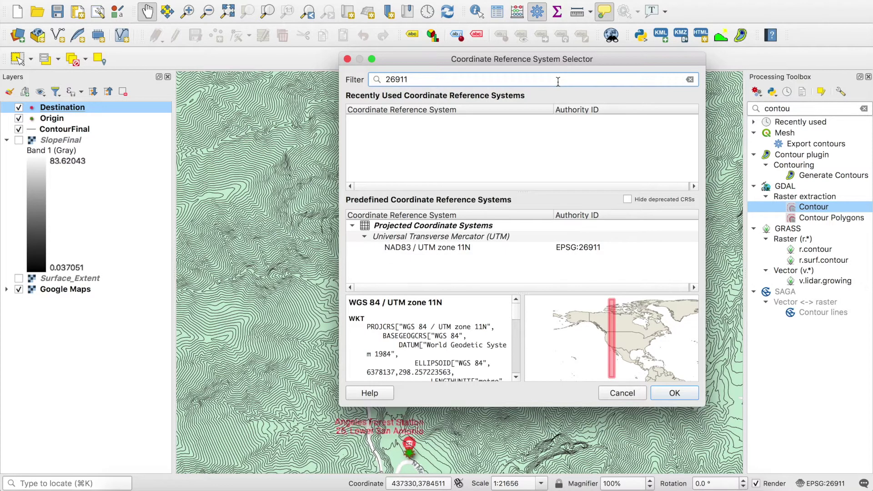
pyautogui.click(584, 247)
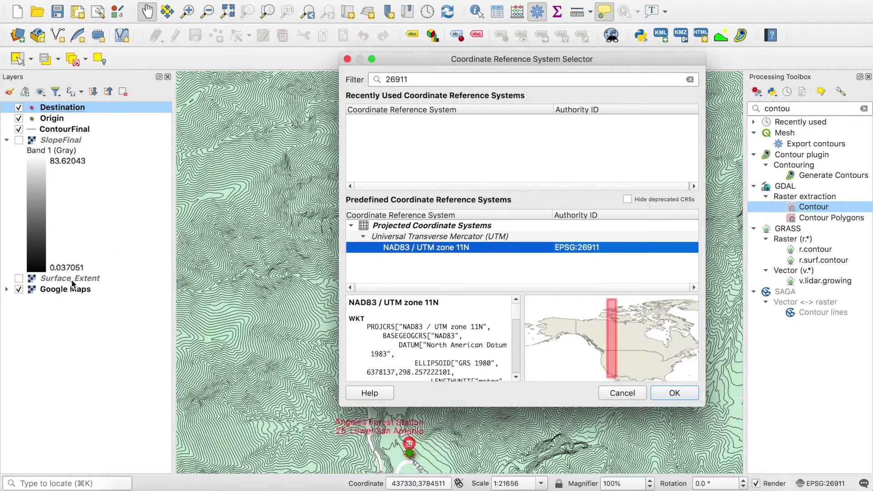
pyautogui.click(673, 394)
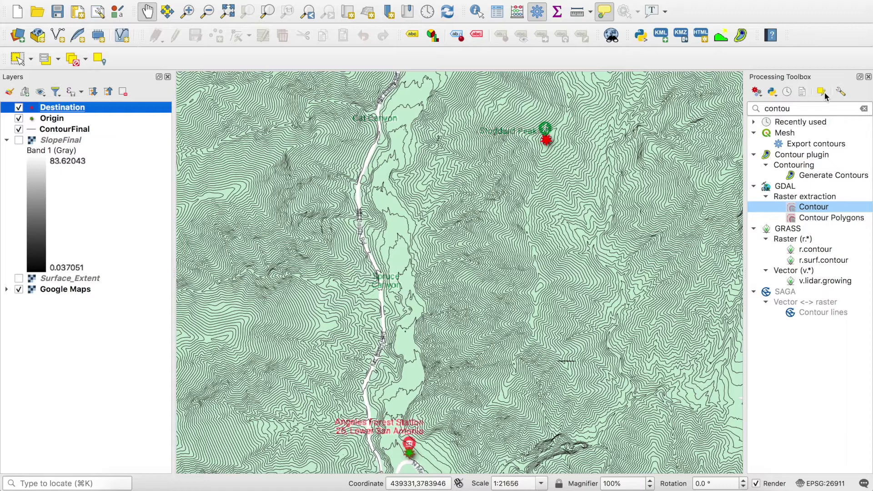
# Search the processing algorithms for "cos" and open the Least Cost Path tool.
pyautogui.click(863, 110)
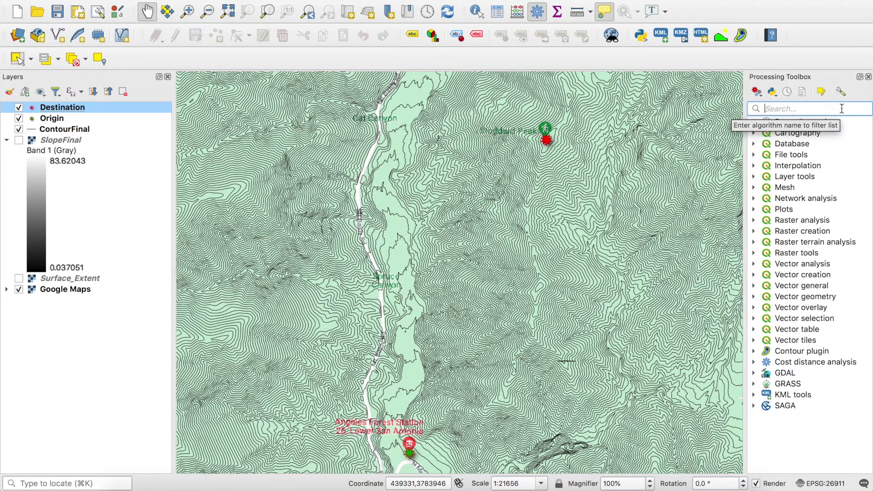
pyautogui.write('cos')
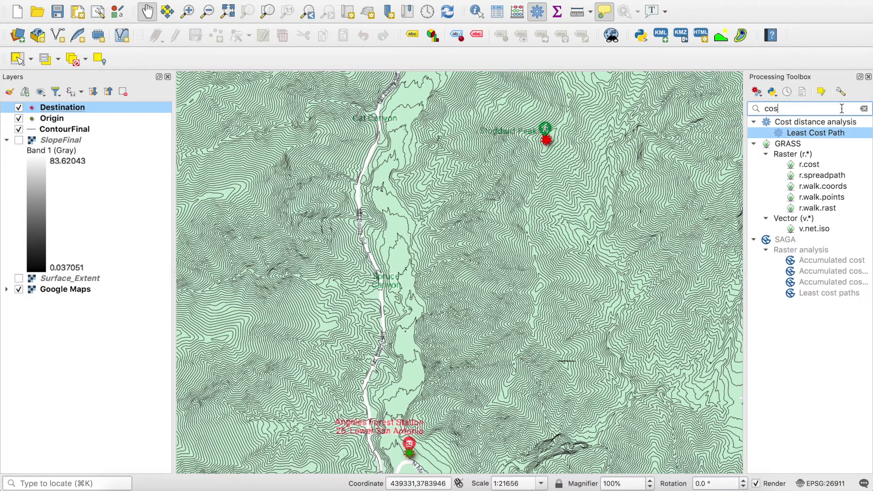
pyautogui.doubleClick(832, 132)
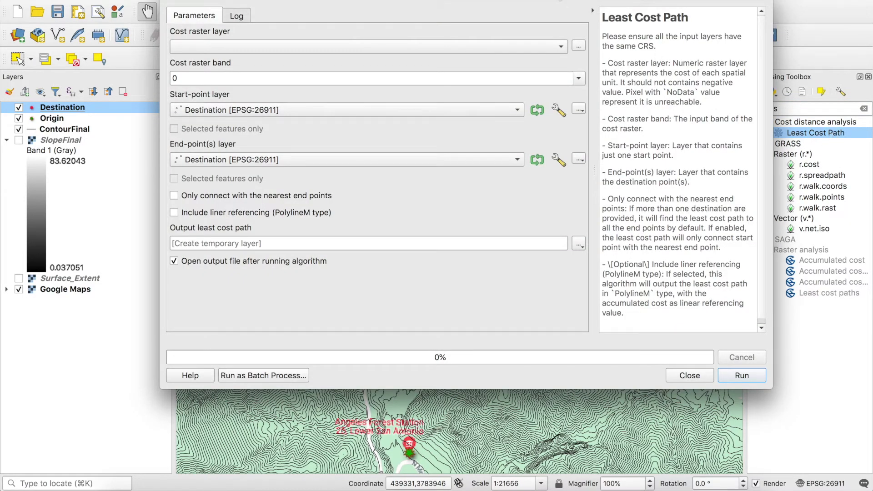
# Examine the terrain between the Origin and Destination points and the input requirements of the Least Cost Path tool.
pyautogui.moveTo(318, 2); pyautogui.dragTo(787, 2)
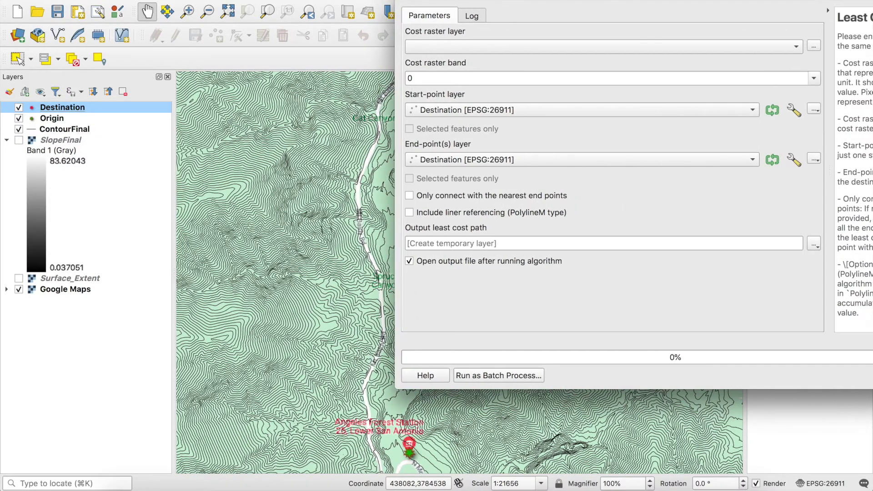
pyautogui.moveTo(616, 2); pyautogui.dragTo(784, 2)
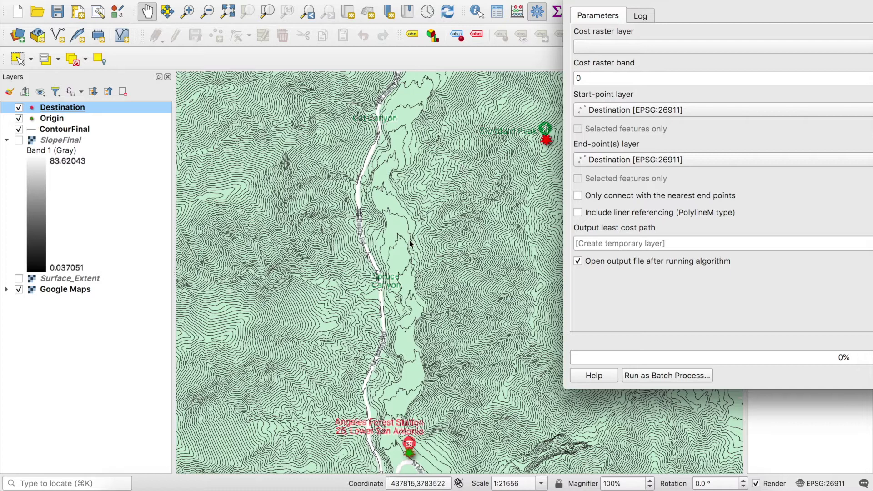
pyautogui.moveTo(636, 1); pyautogui.dragTo(562, 0)
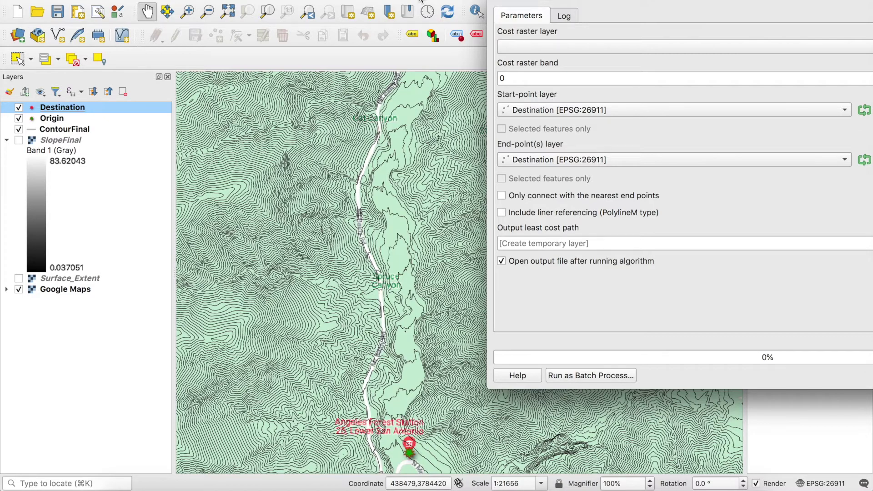
pyautogui.moveTo(544, 1); pyautogui.dragTo(753, 1)
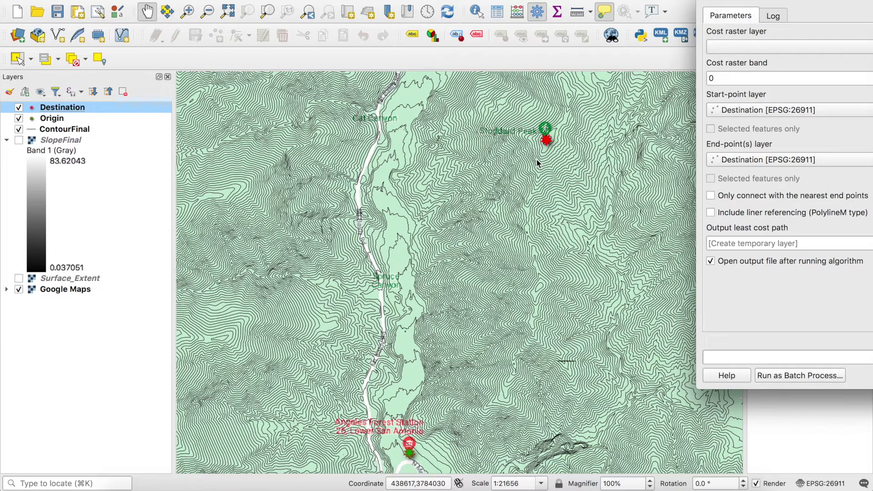
pyautogui.moveTo(819, 4); pyautogui.dragTo(338, 3)
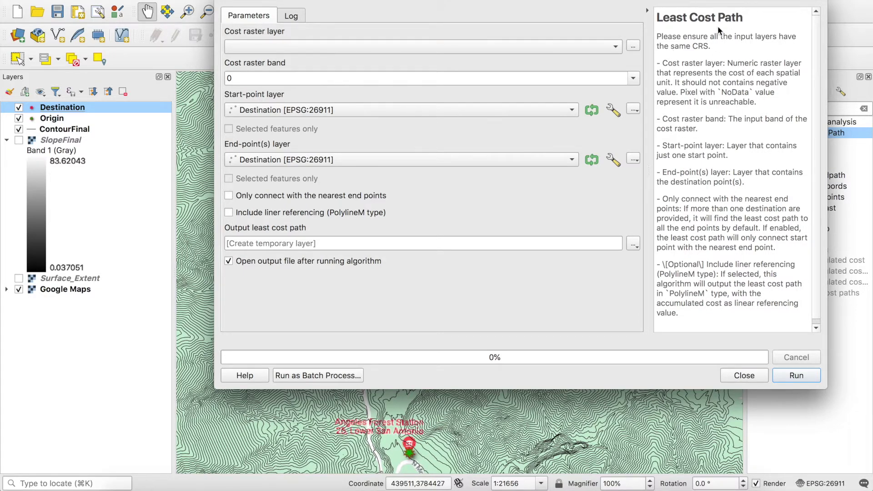
pyautogui.moveTo(720, 8); pyautogui.dragTo(566, 8)
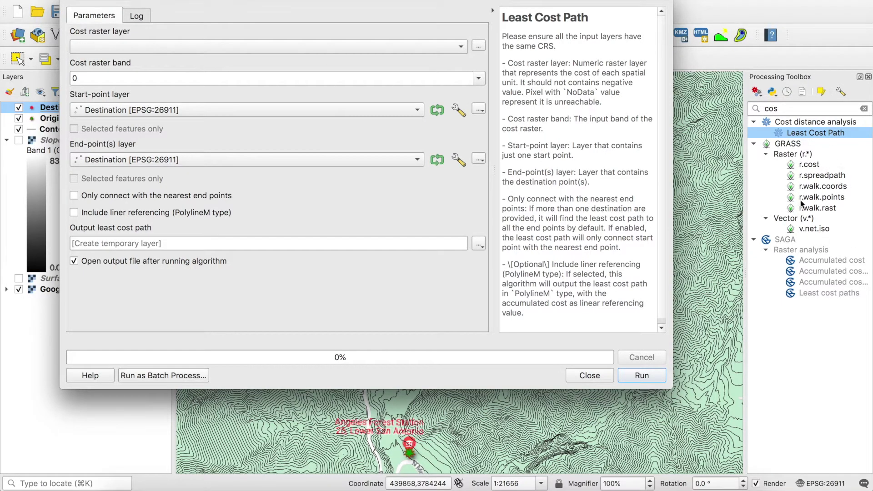
pyautogui.moveTo(586, 5); pyautogui.dragTo(678, 5)
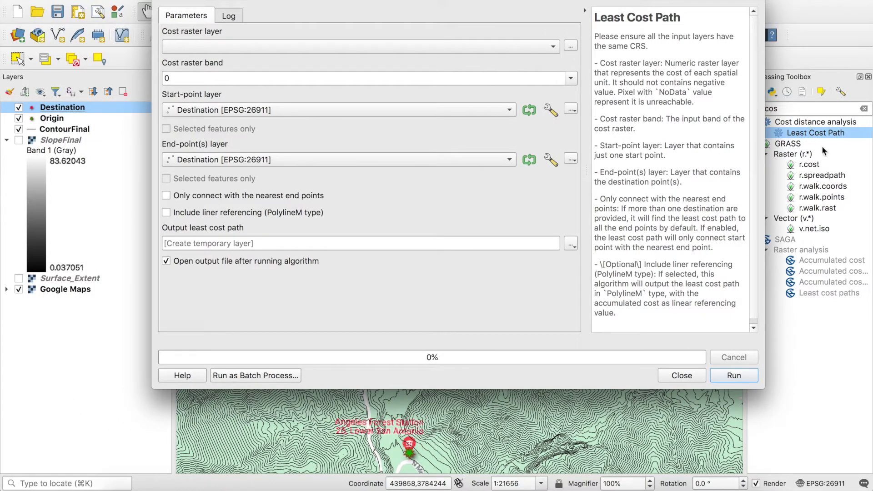
# Set the cost raster to SlopeFinal with Band 1 (Gray) and the start-point layer to Origin.
pyautogui.click(495, 47)
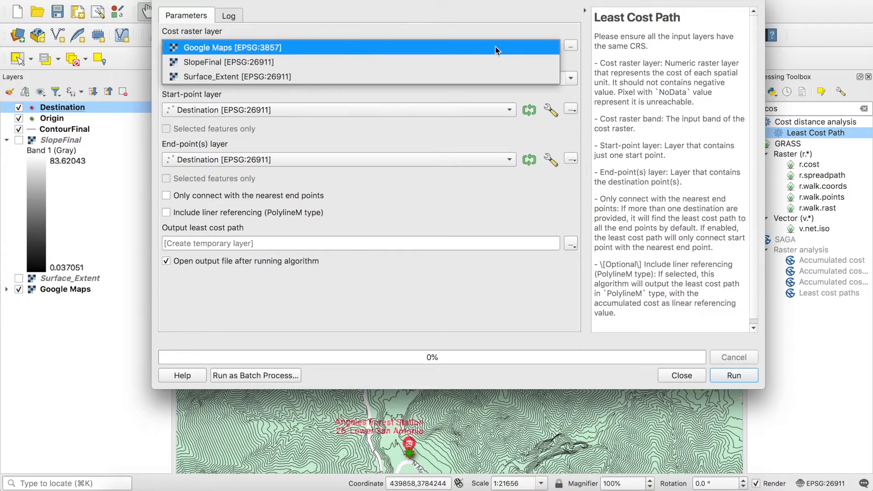
pyautogui.click(463, 61)
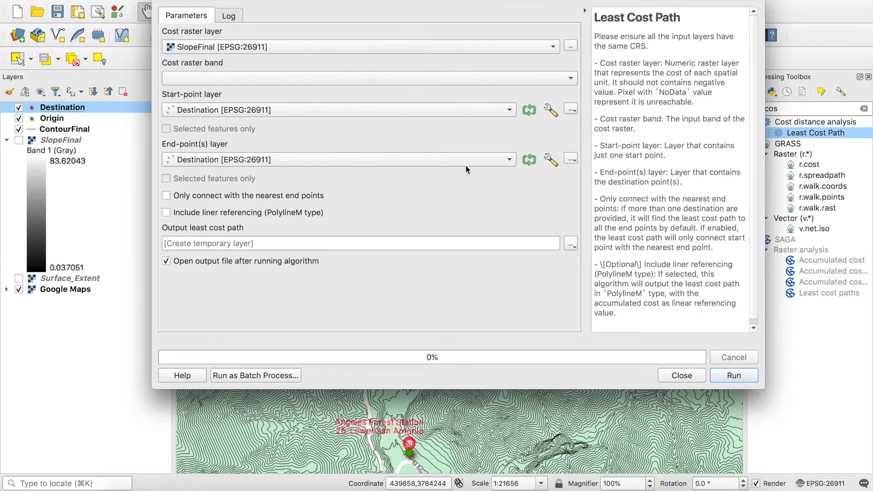
pyautogui.click(511, 73)
pyautogui.click(511, 74)
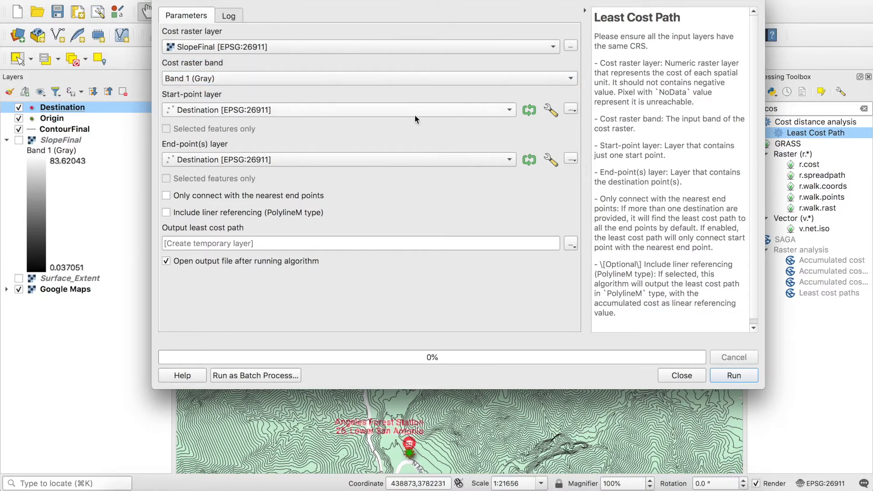
pyautogui.click(415, 111)
pyautogui.click(403, 123)
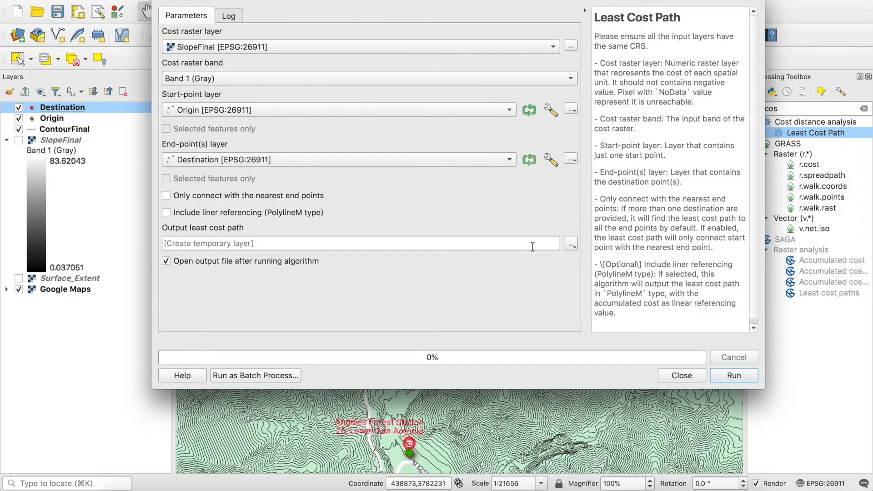
# Save the least cost path output to file as HIkingTrailFInal in the GIS folder and run the Least Cost Path tool.
pyautogui.click(573, 246)
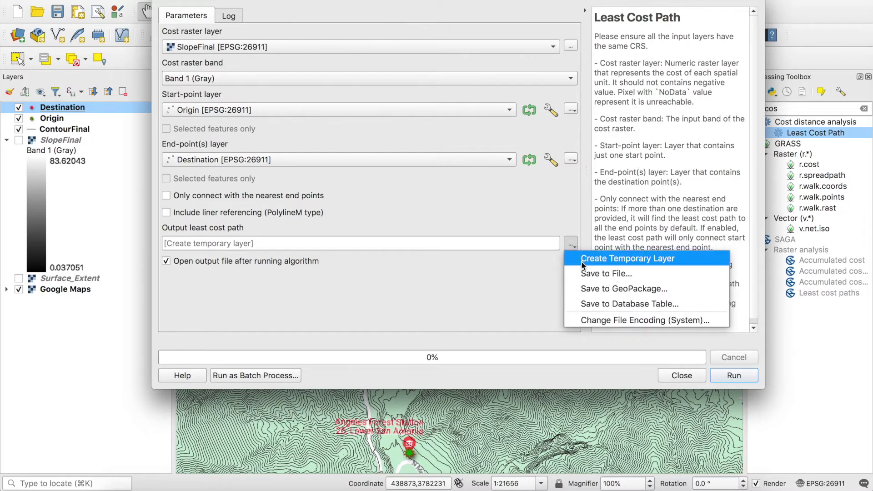
pyautogui.click(584, 274)
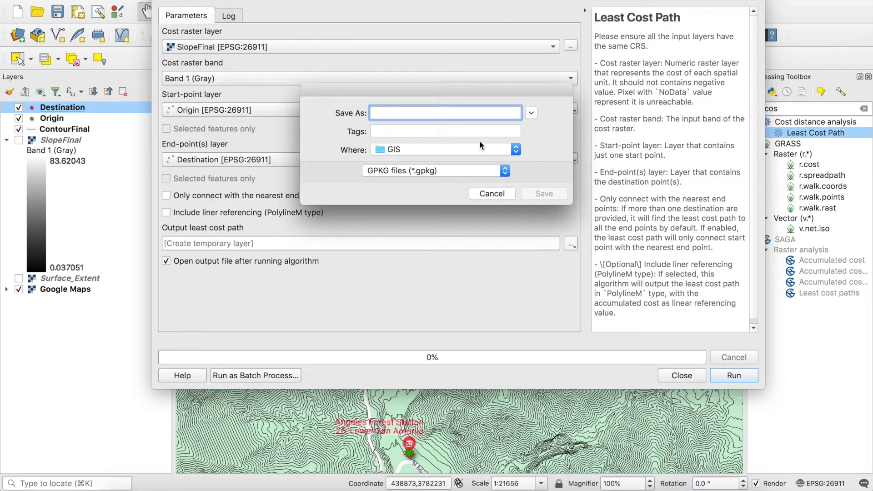
pyautogui.write('HIking')
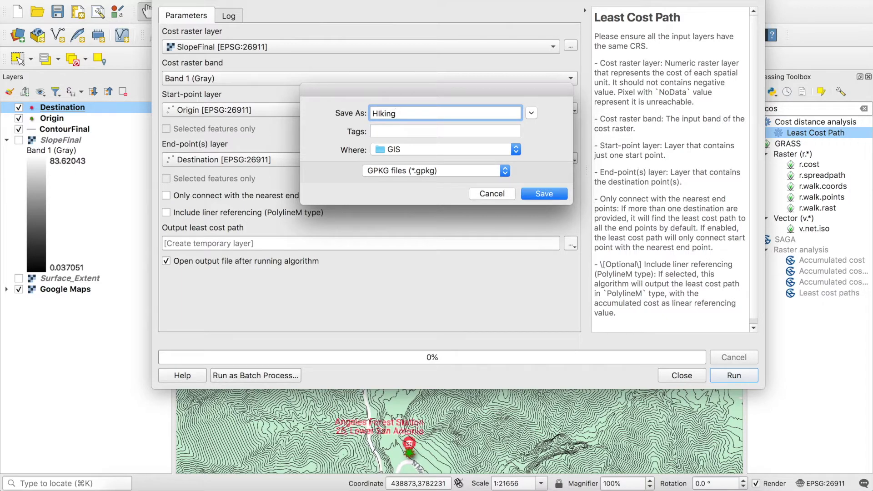
pyautogui.write('Trai')
pyautogui.press('BackSpace')
pyautogui.write('ailFInal')
pyautogui.click(564, 194)
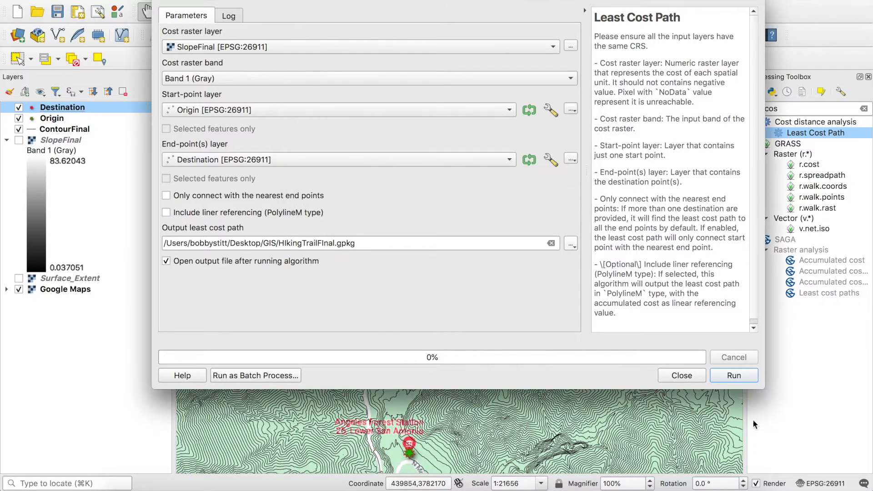
pyautogui.click(740, 374)
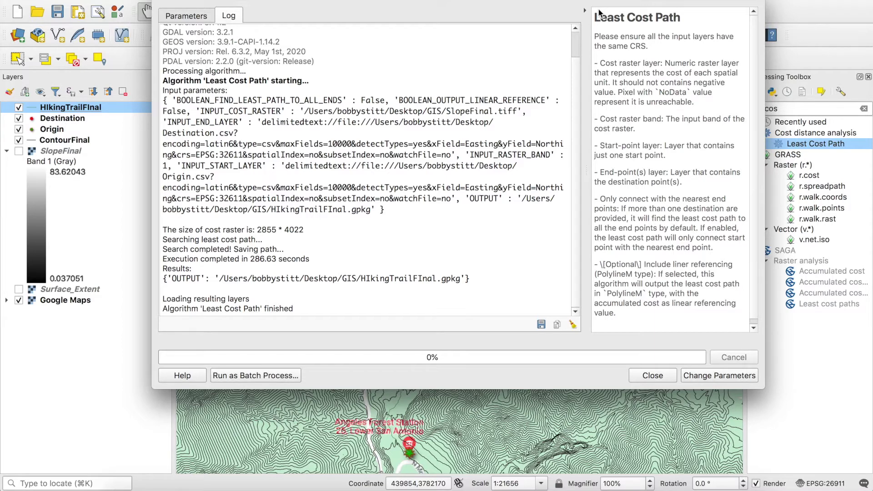
pyautogui.click(659, 376)
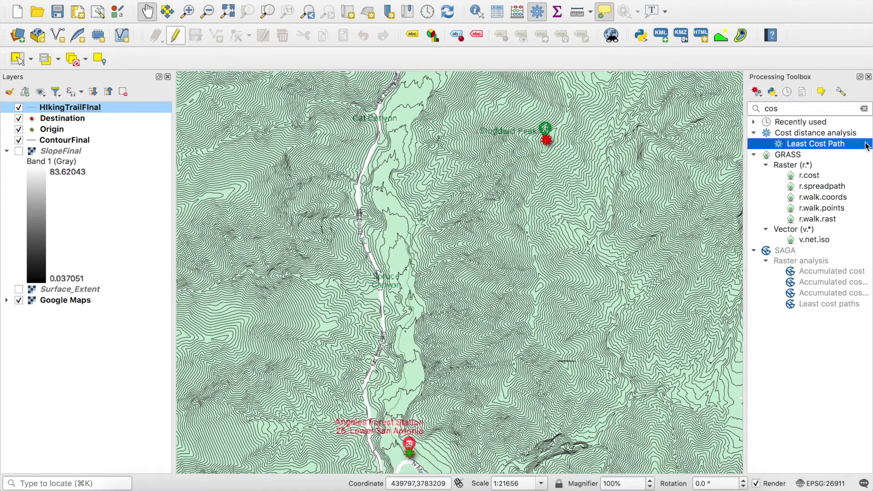
# Give the HIkingTrailFInal layer's line symbol a red colour and a width of 0.5 mm.
pyautogui.doubleClick(123, 108)
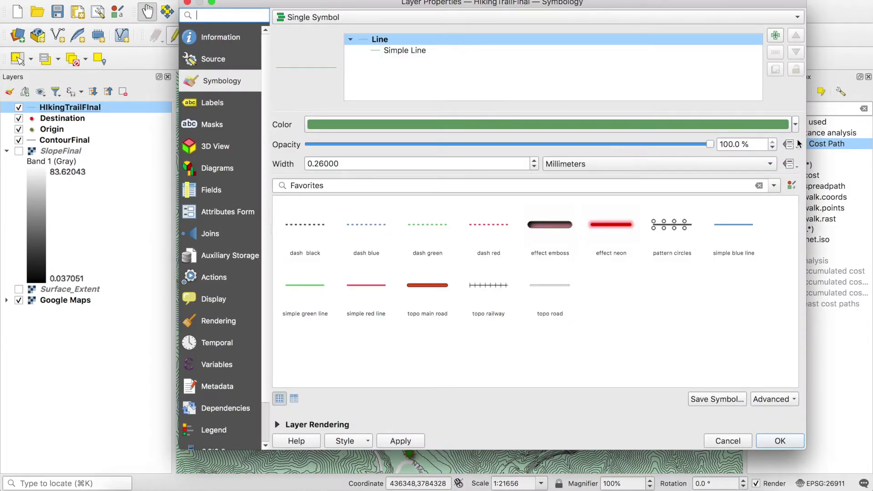
pyautogui.click(795, 124)
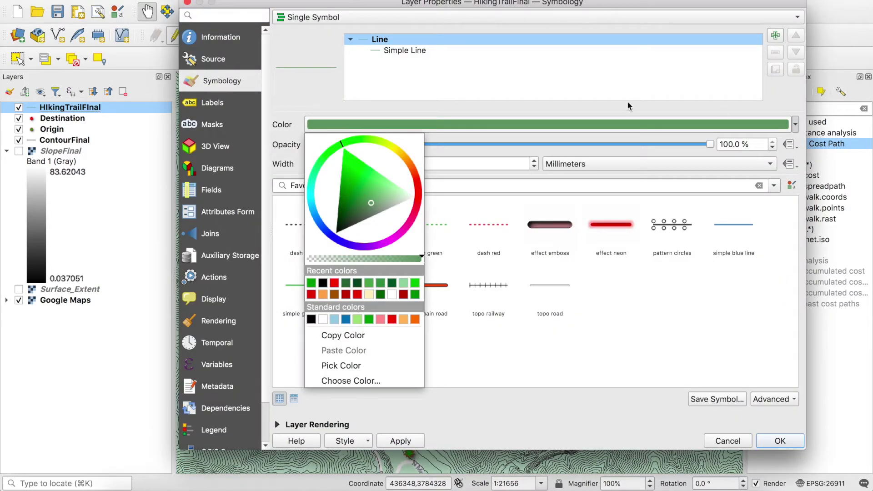
pyautogui.click(418, 196)
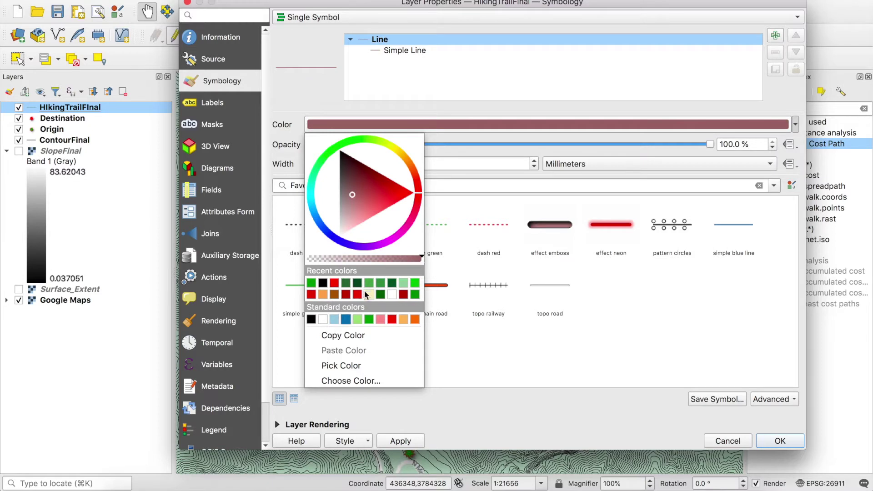
pyautogui.click(392, 319)
pyautogui.moveTo(341, 164); pyautogui.dragTo(318, 165)
pyautogui.write('5')
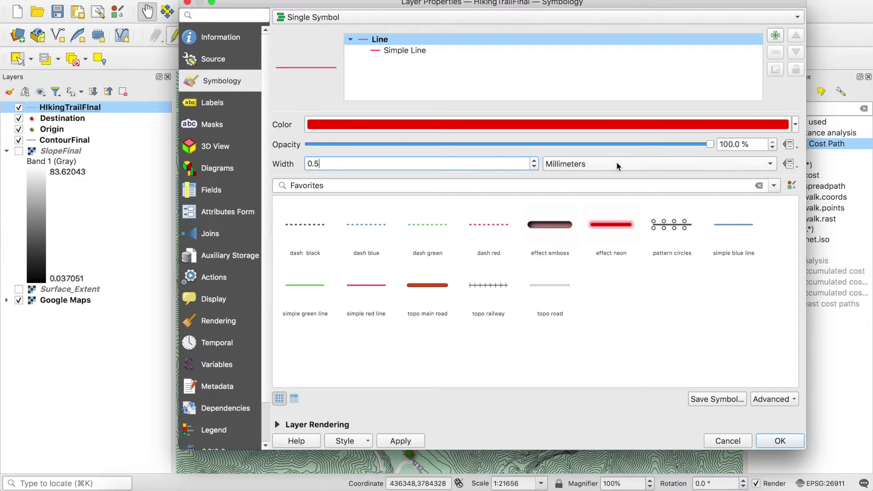
# Style the HIkingTrailFInal layer with the simple red line preset at a width of 0.5 mm.
pyautogui.click(672, 202)
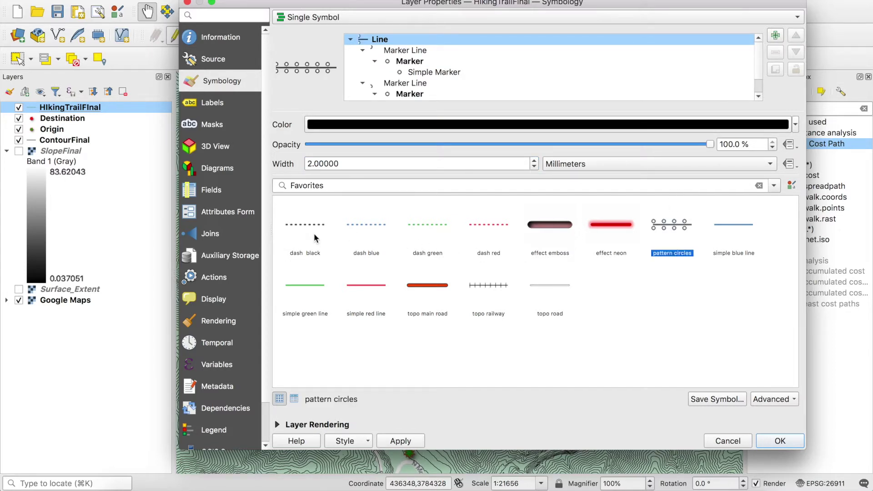
pyautogui.click(377, 301)
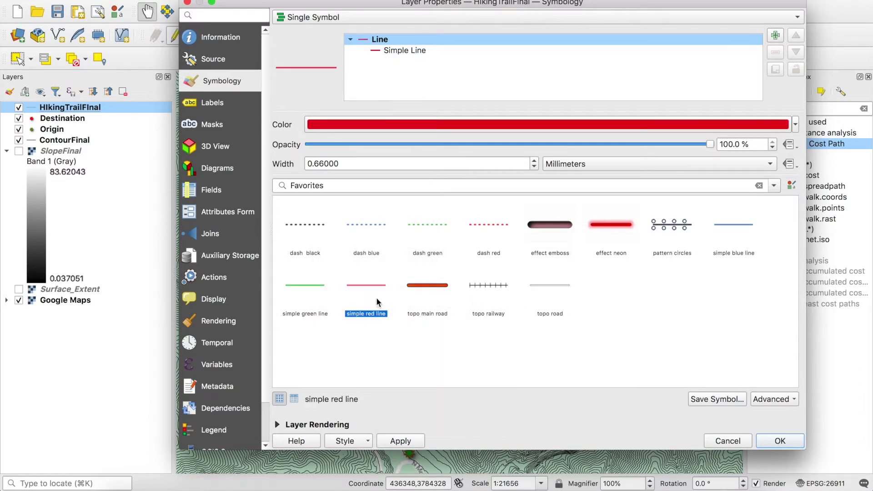
pyautogui.moveTo(341, 162); pyautogui.dragTo(310, 163)
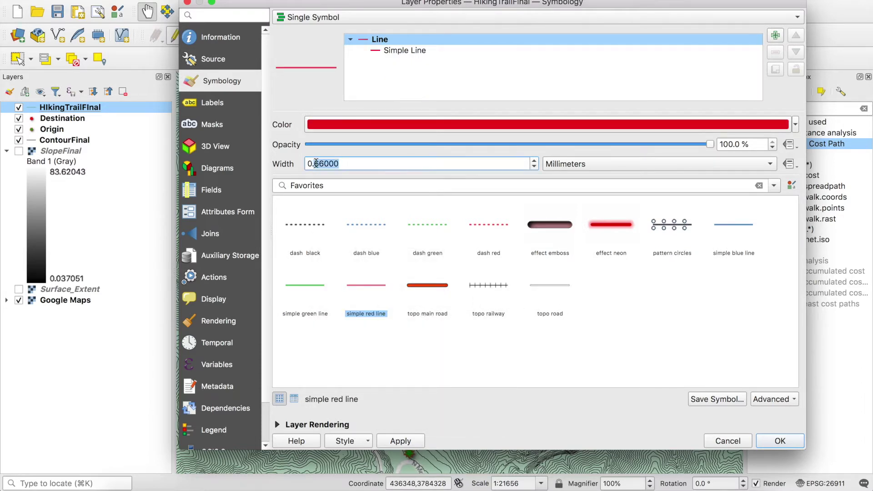
pyautogui.write('5')
pyautogui.press('Return')
pyautogui.click(780, 439)
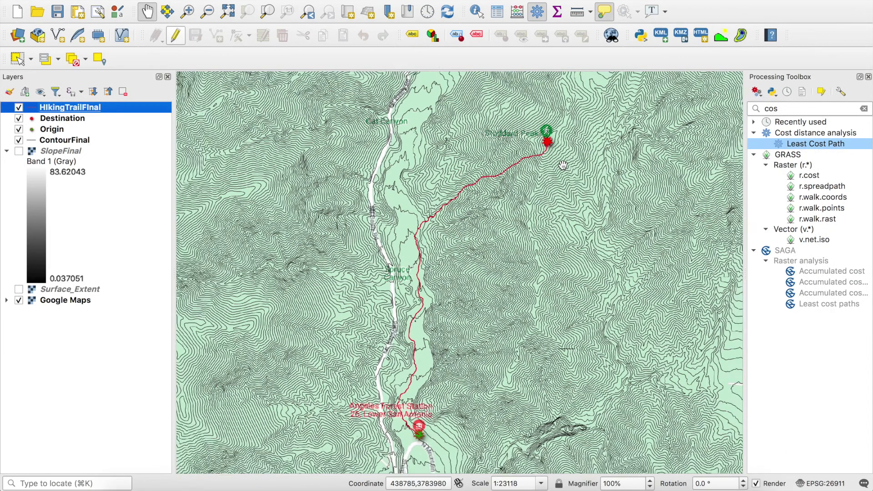
# Turn on the Surface_Extent layer to view the least cost path over the terrain, and dismiss the disk space notification.
pyautogui.scroll(-2, 539, 152)
pyautogui.scroll(3, 537, 178)
pyautogui.moveTo(543, 217); pyautogui.dragTo(548, 194)
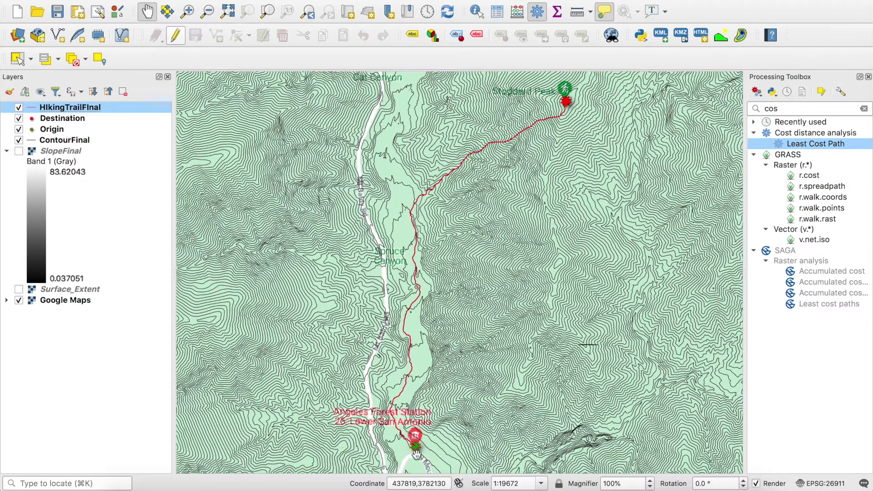
pyautogui.moveTo(416, 453); pyautogui.dragTo(417, 449)
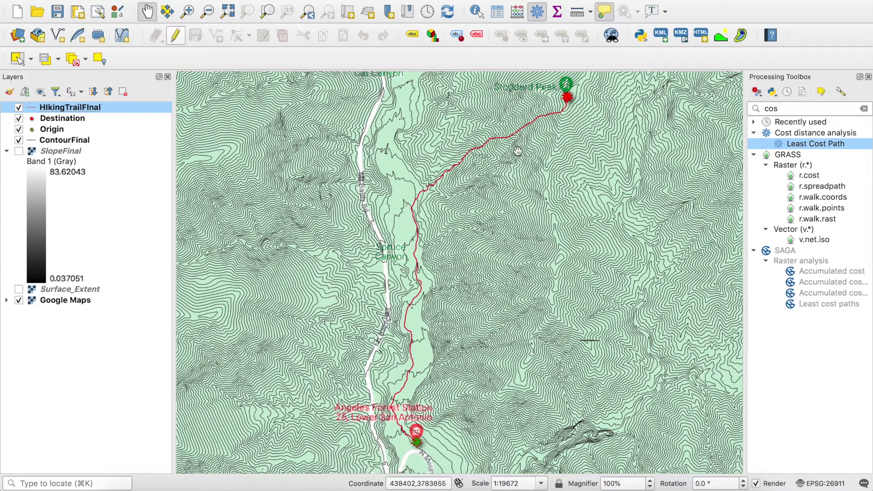
pyautogui.click(19, 151)
pyautogui.click(18, 151)
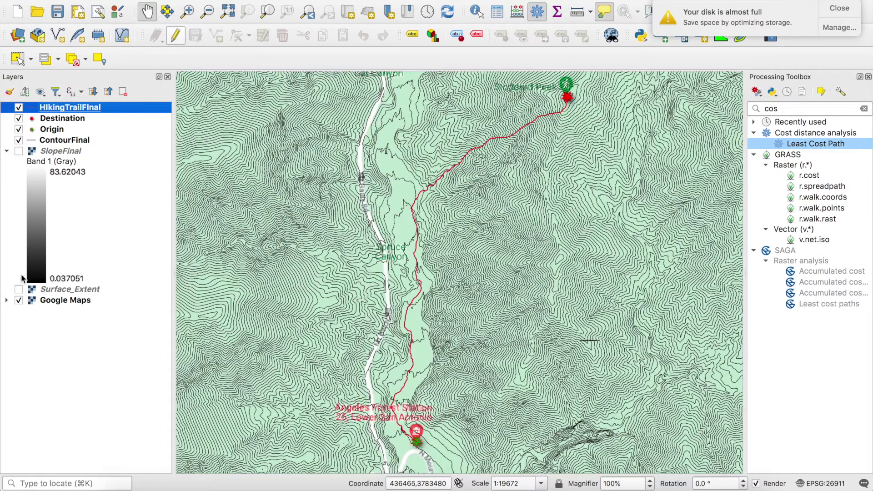
pyautogui.click(19, 289)
pyautogui.moveTo(558, 205); pyautogui.dragTo(556, 213)
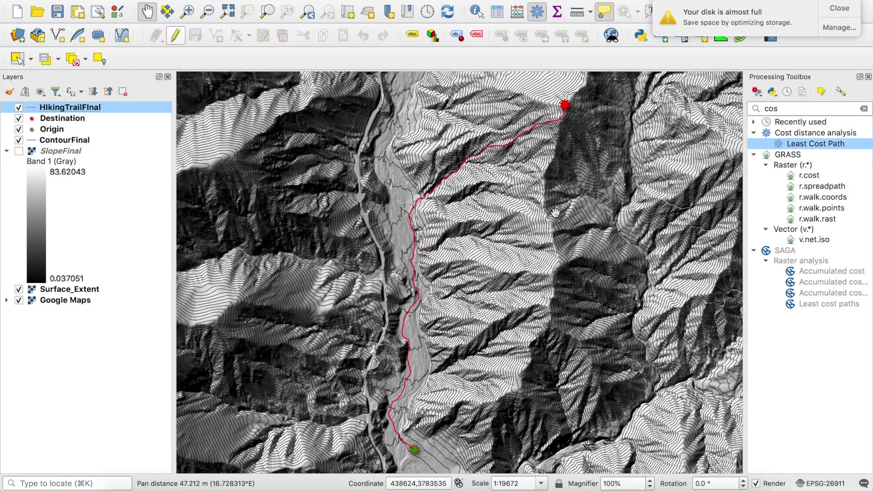
pyautogui.click(556, 212)
pyautogui.scroll(-1, 555, 213)
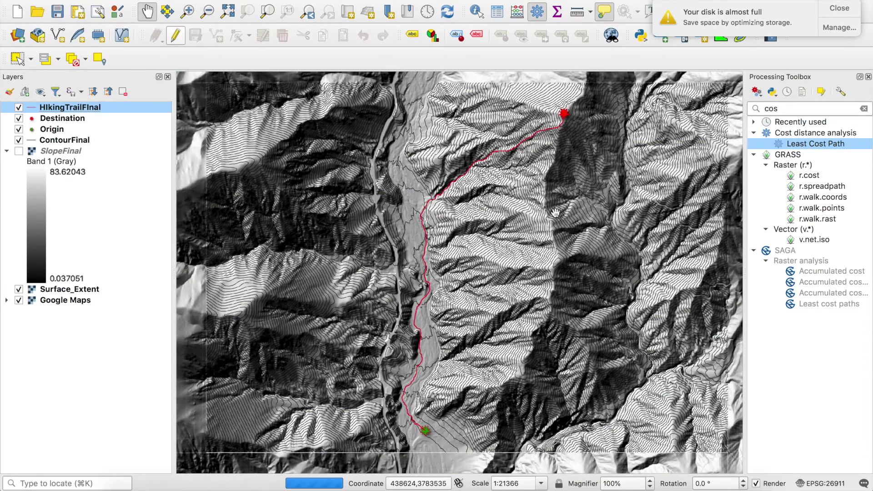
pyautogui.moveTo(556, 225); pyautogui.dragTo(562, 225)
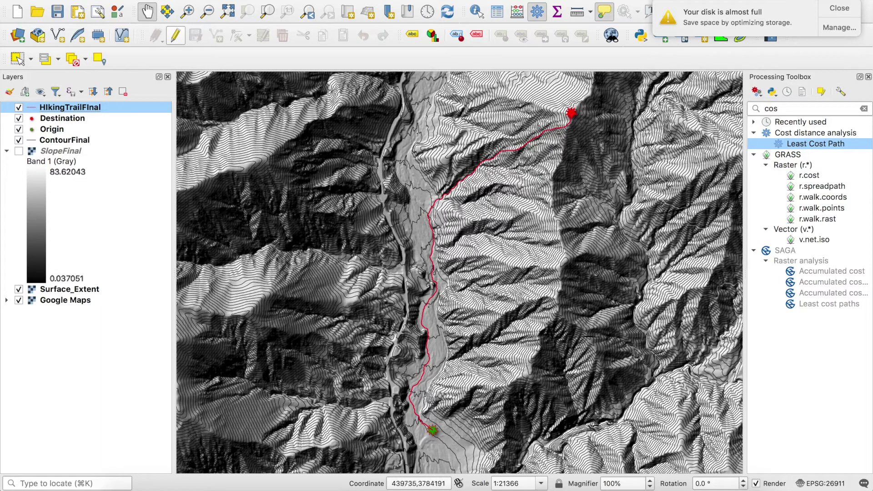
pyautogui.click(845, 9)
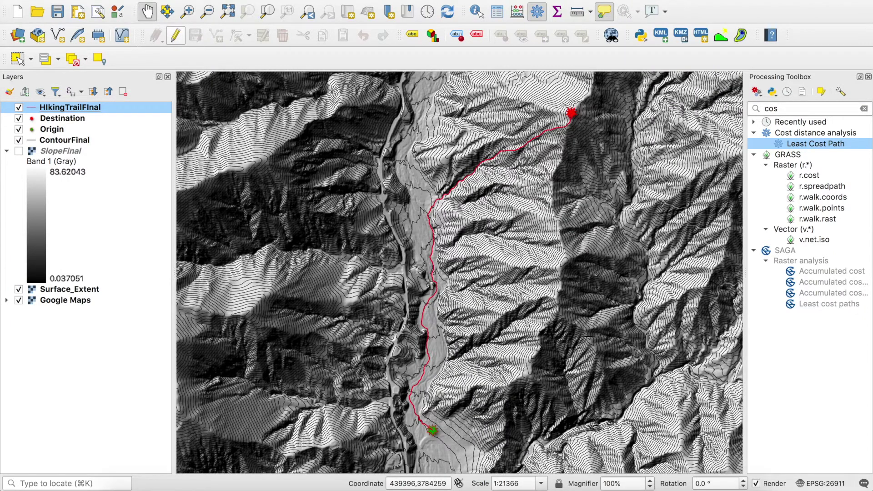
# Open the Terrain profile tool and add the Surface_Extent and SlopeFinal layers to the profile.
pyautogui.click(248, 0)
pyautogui.moveTo(300, 34)
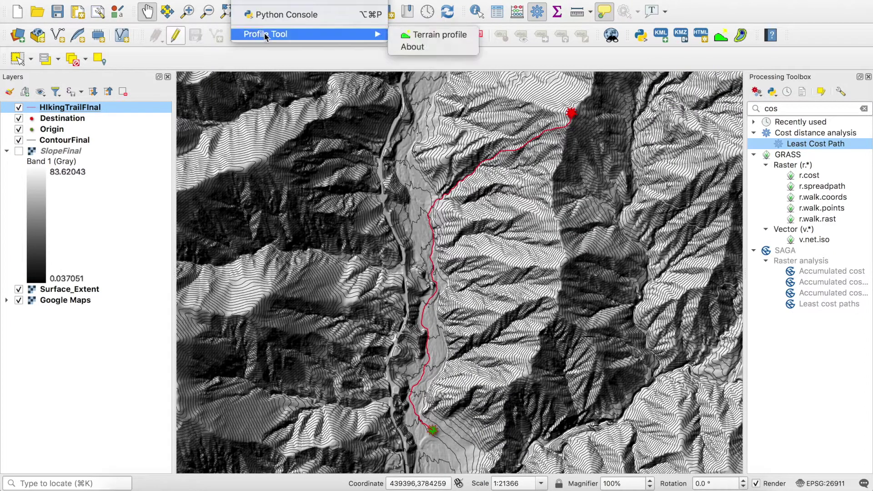
pyautogui.click(431, 38)
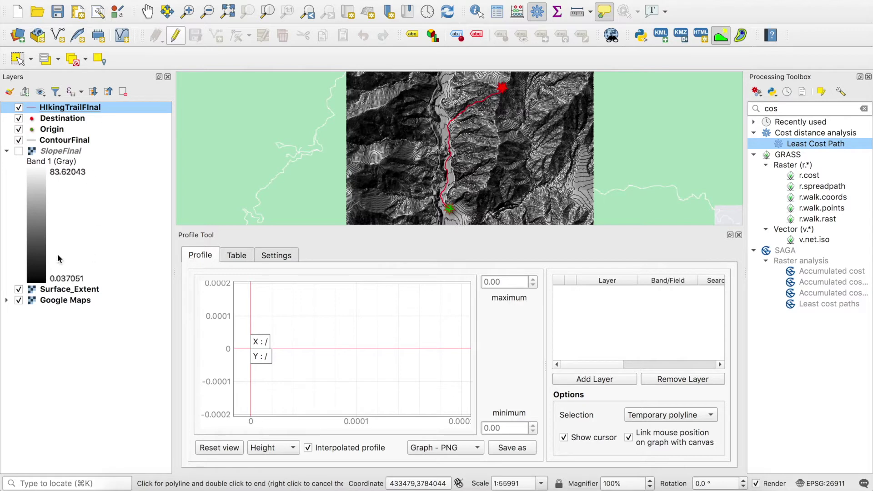
pyautogui.click(71, 290)
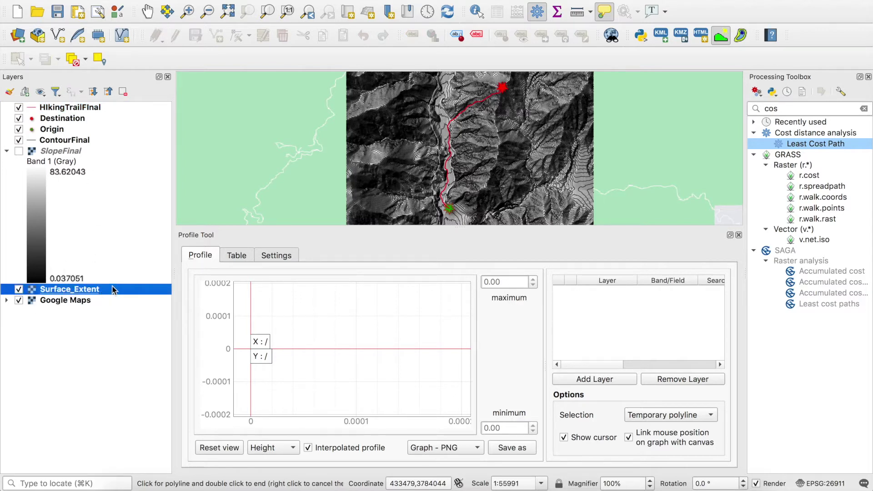
pyautogui.click(612, 378)
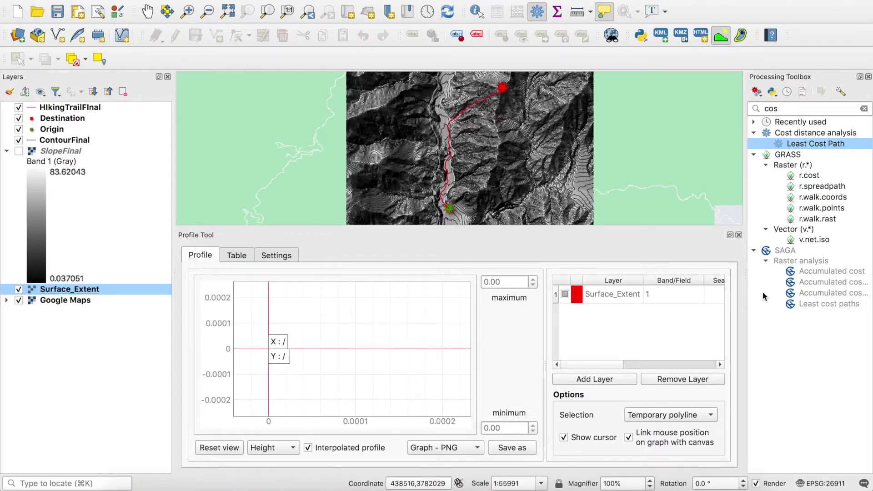
pyautogui.click(85, 151)
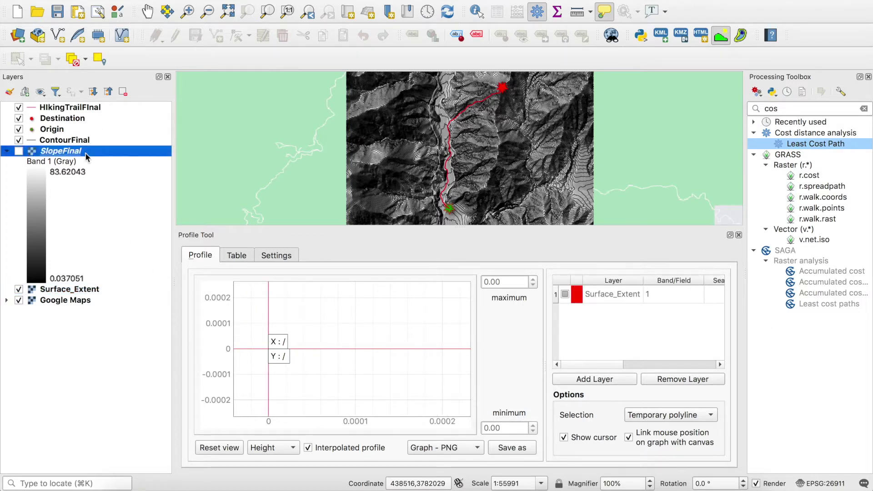
pyautogui.click(612, 379)
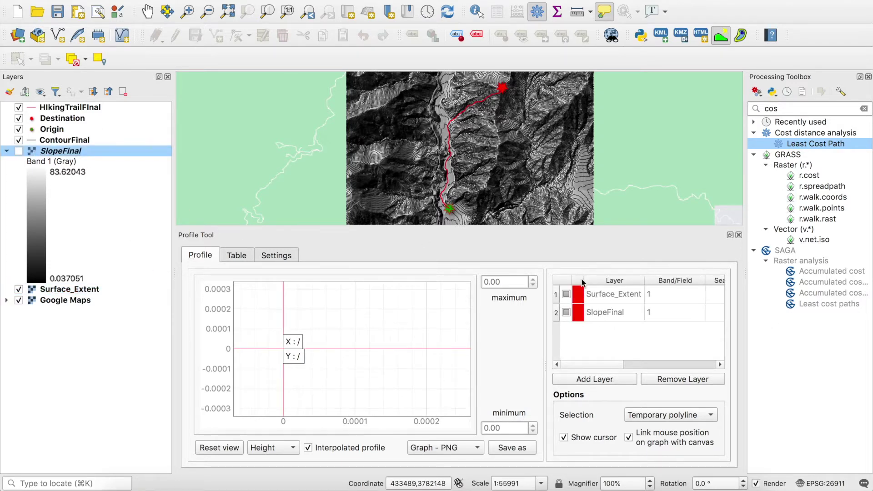
# Change the SlopeFinal profile colour to Green.
pyautogui.click(578, 311)
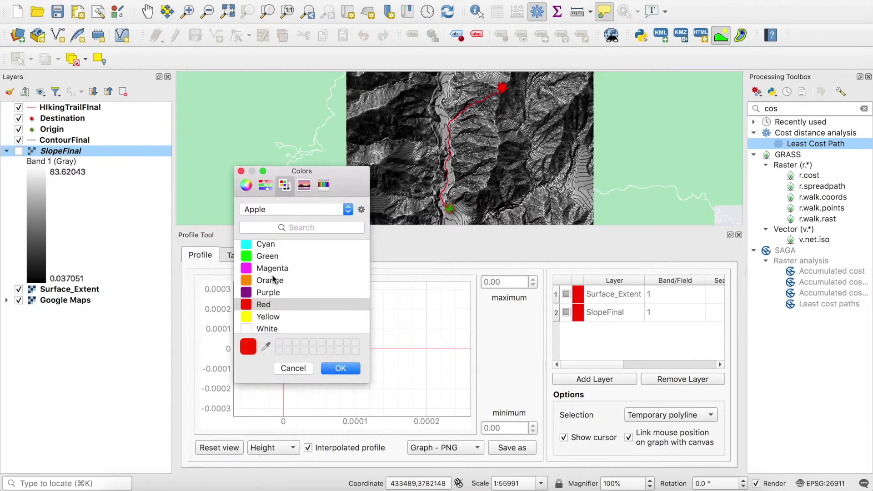
pyautogui.click(253, 257)
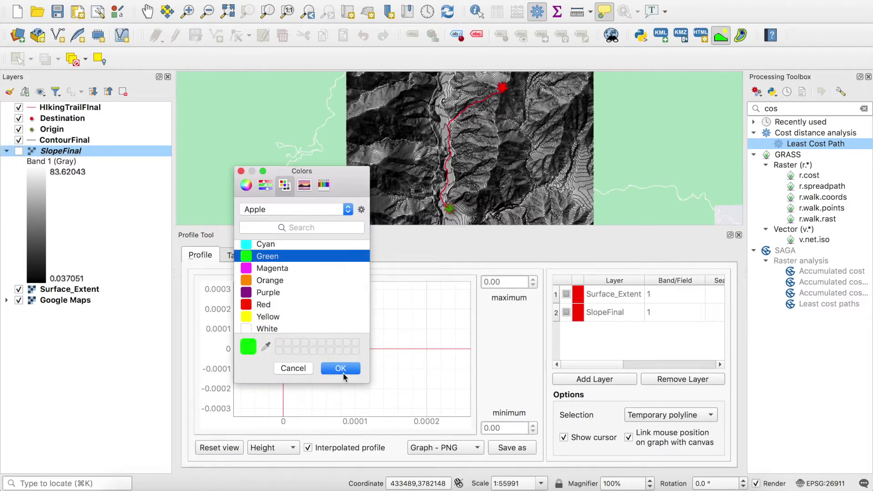
pyautogui.click(341, 368)
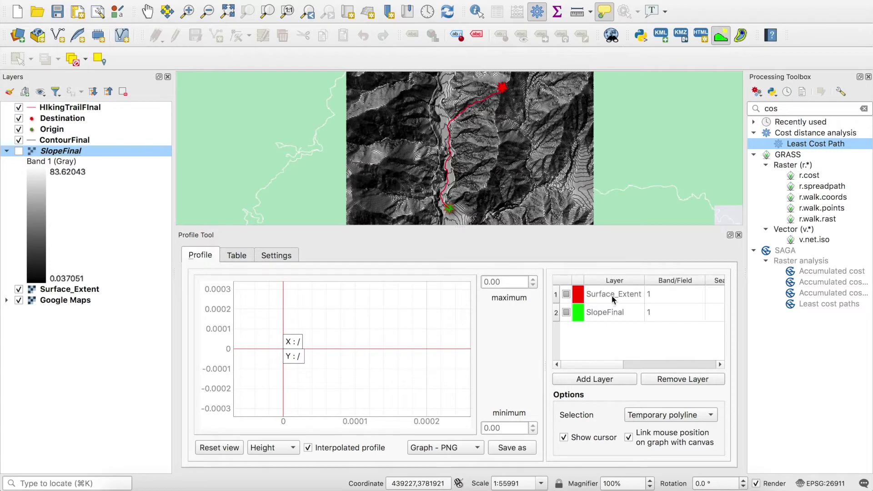
# Set the profile selection to Selected layer and use the HIkingTrailFInal layer as the profile line.
pyautogui.click(699, 414)
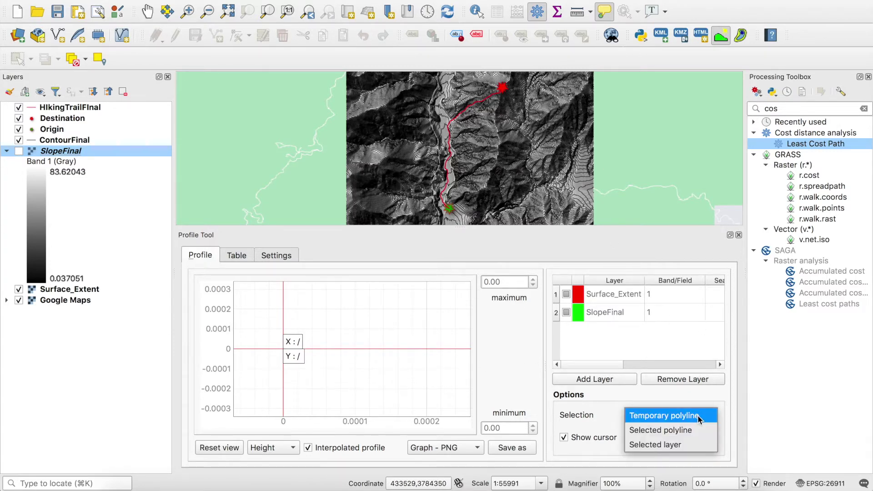
pyautogui.click(694, 445)
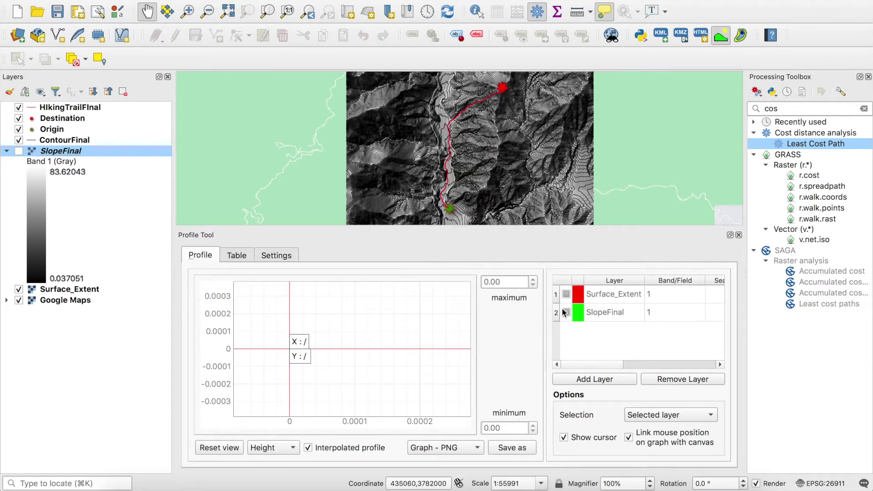
pyautogui.click(69, 109)
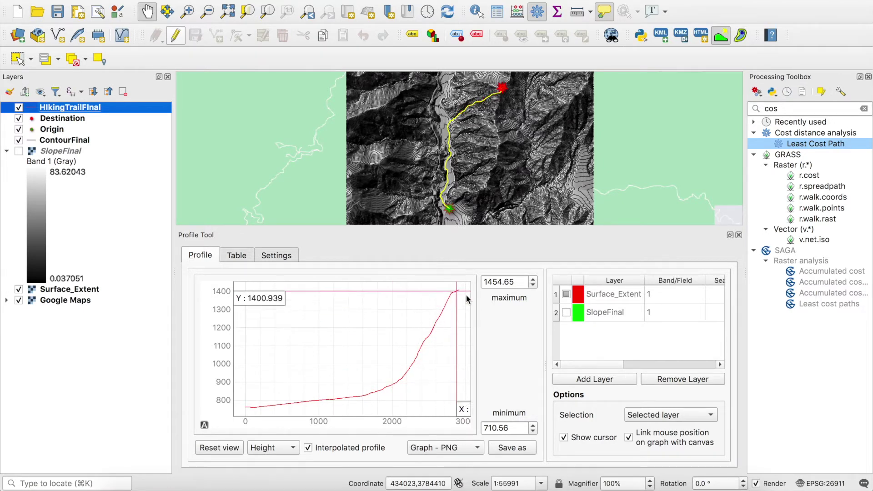
# Hide the Surface_Extent profile and examine how the SlopeFinal values vary along the trail in the graph.
pyautogui.click(567, 295)
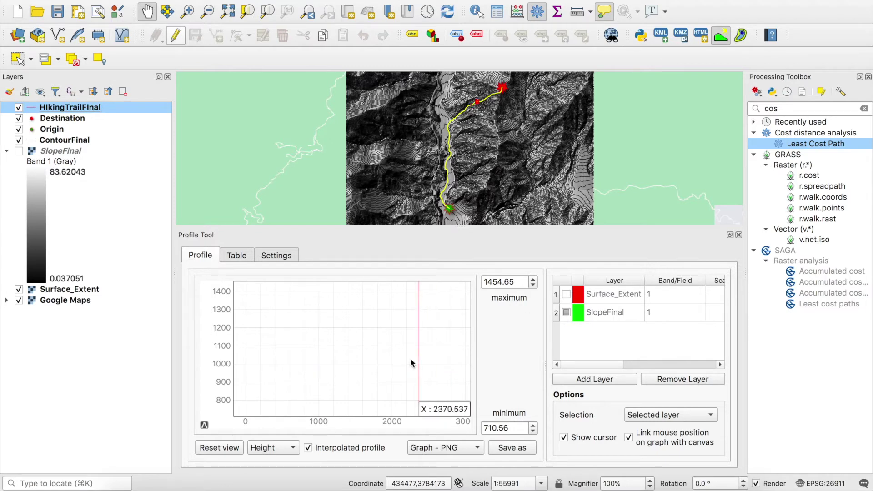
pyautogui.moveTo(361, 373); pyautogui.dragTo(368, 308)
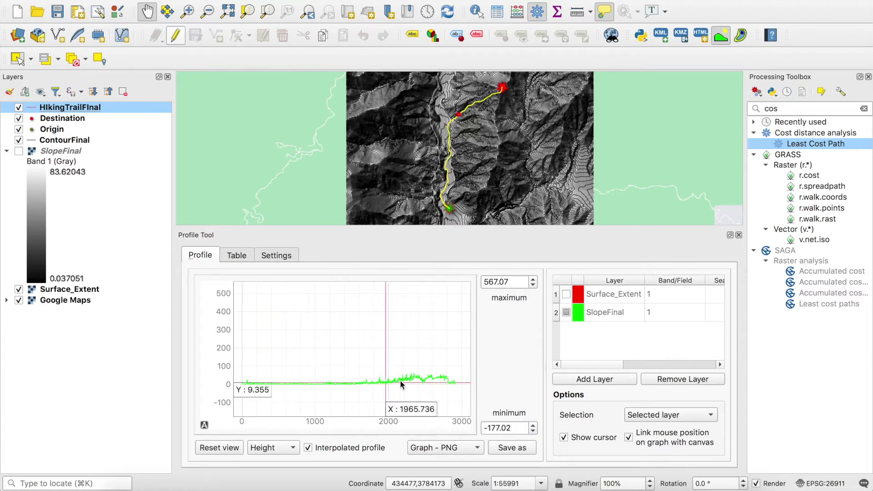
pyautogui.scroll(5, 386, 383)
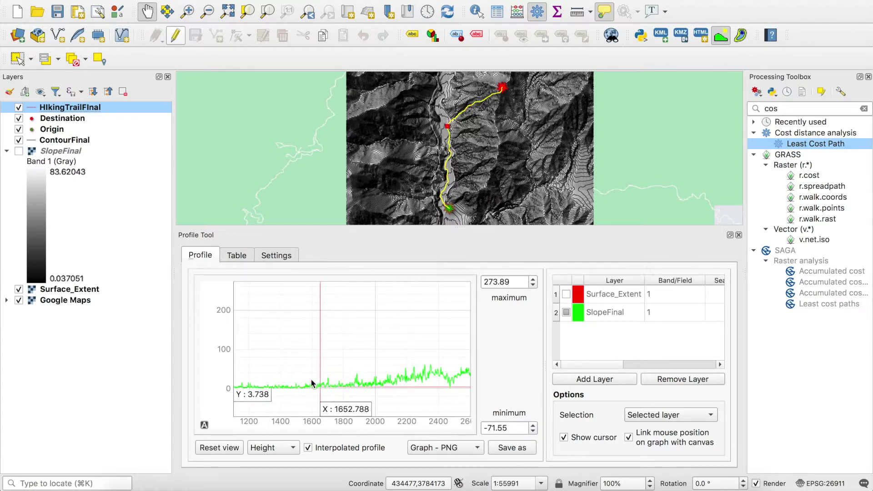
pyautogui.moveTo(298, 387); pyautogui.dragTo(344, 382)
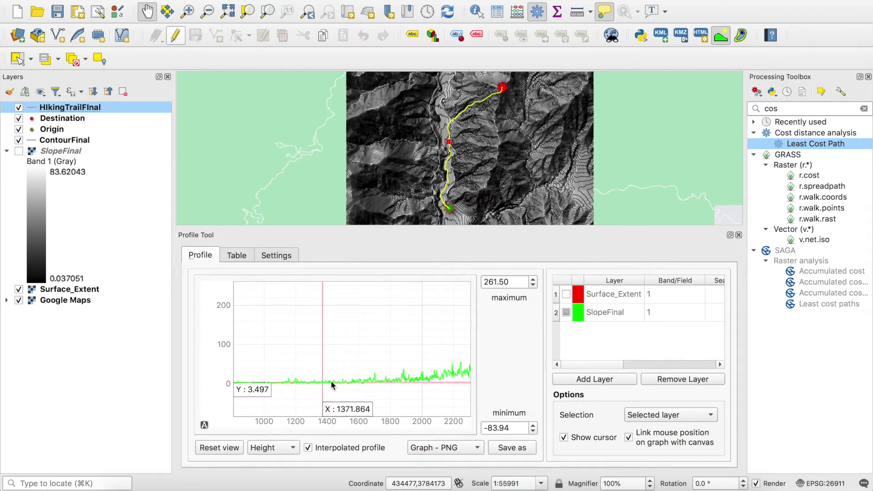
pyautogui.moveTo(380, 382); pyautogui.dragTo(255, 389)
pyautogui.scroll(5, 353, 379)
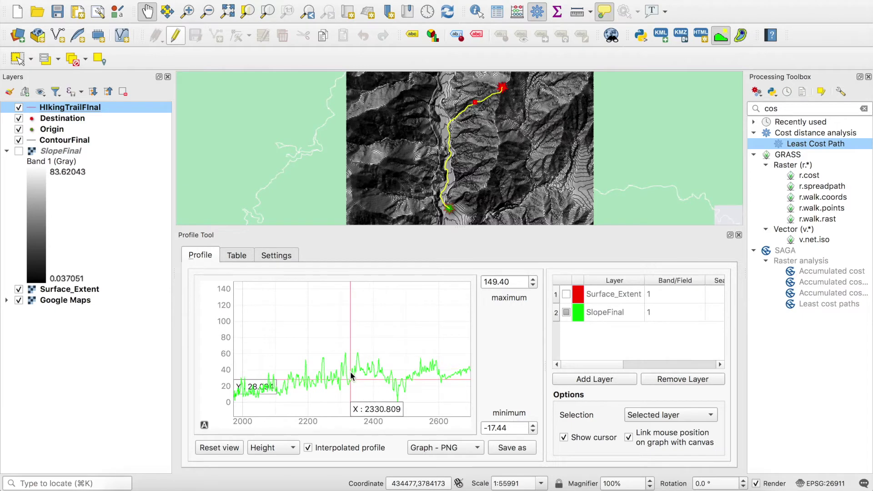
pyautogui.scroll(2, 350, 375)
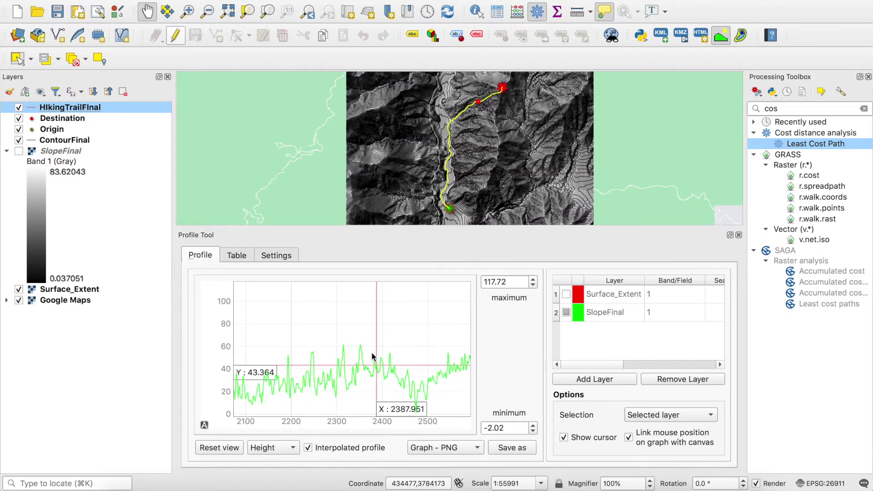
pyautogui.scroll(1, 376, 359)
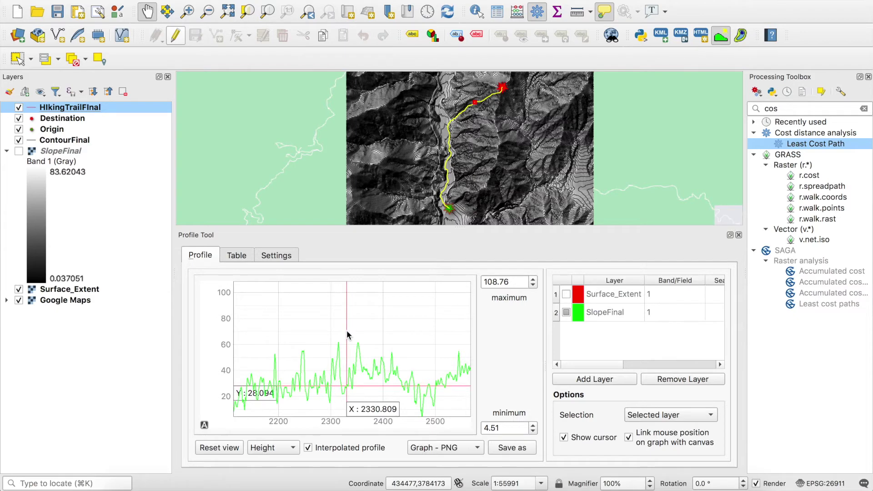
pyautogui.scroll(1, 345, 336)
pyautogui.scroll(-3, 346, 335)
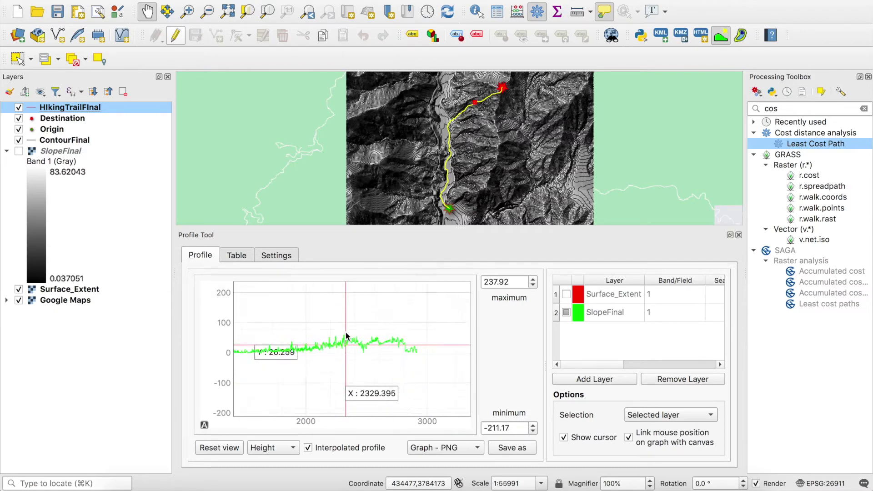
pyautogui.scroll(-4, 332, 329)
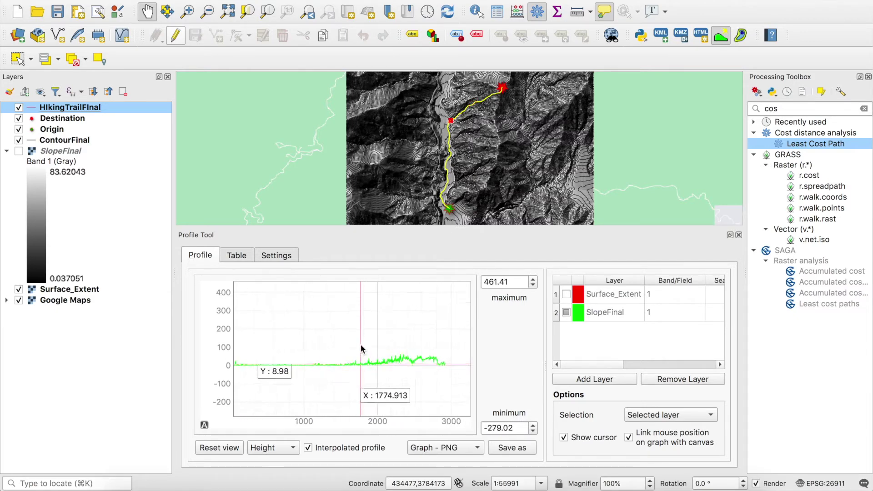
pyautogui.moveTo(354, 342); pyautogui.dragTo(360, 381)
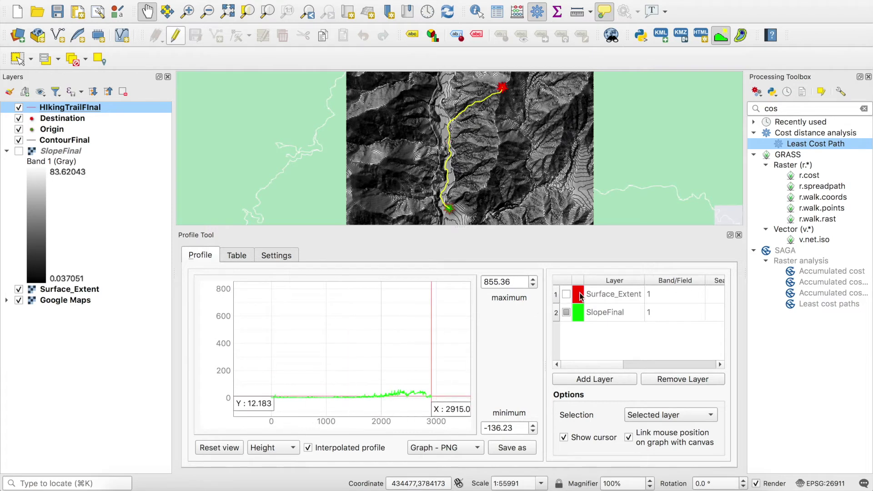
# Save the graph with both the Surface_Extent and SlopeFinal profiles as a PNG named ElevationProfileFinal.
pyautogui.scroll(-3, 347, 354)
pyautogui.moveTo(375, 320); pyautogui.dragTo(360, 346)
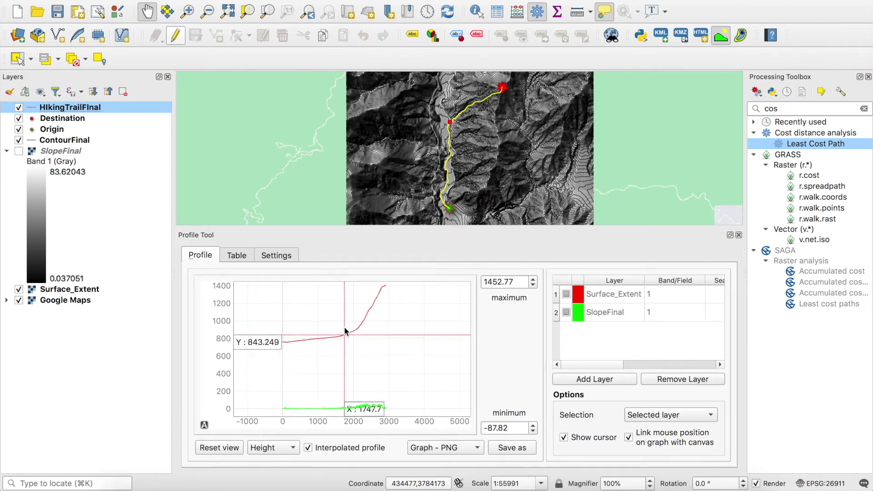
pyautogui.click(512, 448)
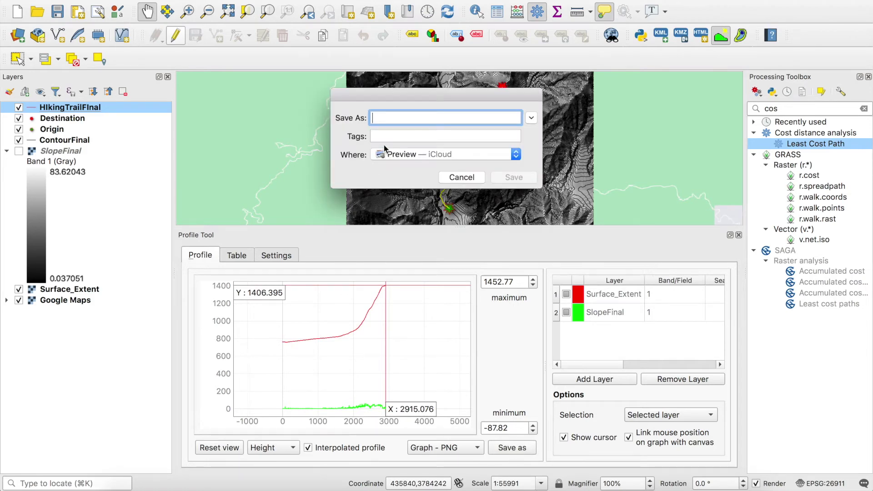
pyautogui.write('ElevationProfineFinal')
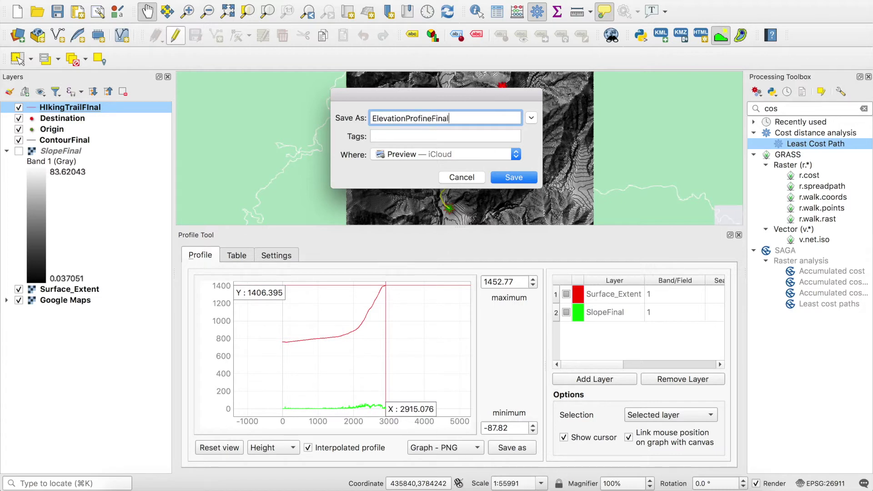
pyautogui.moveTo(426, 117)
pyautogui.mouseDown()
pyautogui.moveTo(403, 117)
pyautogui.moveTo(426, 117)
pyautogui.mouseUp()
pyautogui.press('BackSpace')
pyautogui.write('l')
pyautogui.click(514, 157)
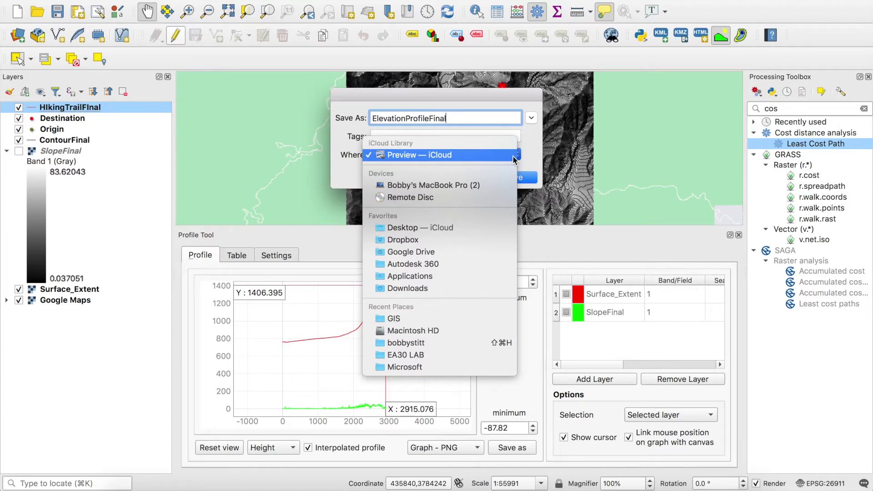
pyautogui.click(439, 232)
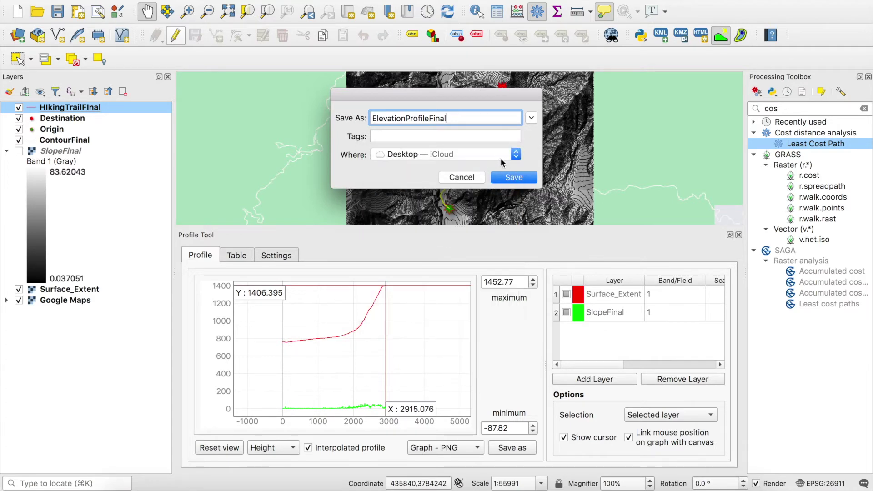
pyautogui.click(505, 157)
pyautogui.click(394, 252)
pyautogui.click(525, 178)
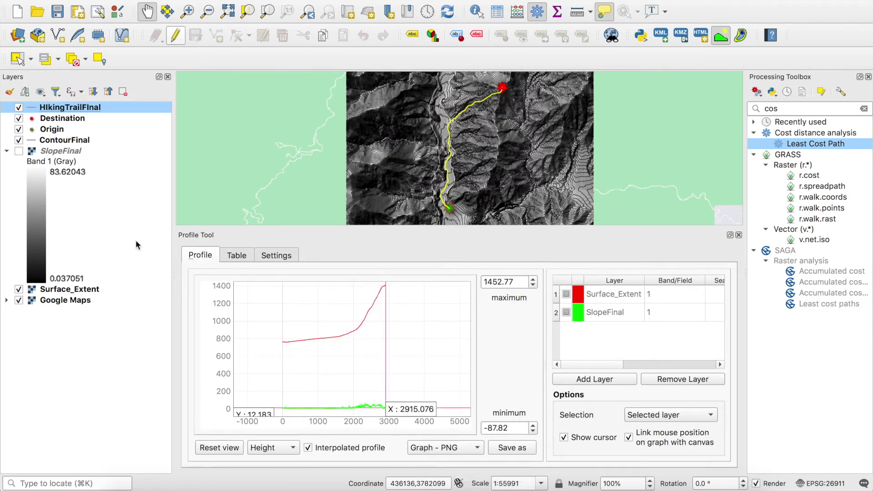
# Close the Profile Tool and deselect the hiking trail feature.
pyautogui.click(738, 235)
pyautogui.hotkey('ctrl', 'shift', 'z')
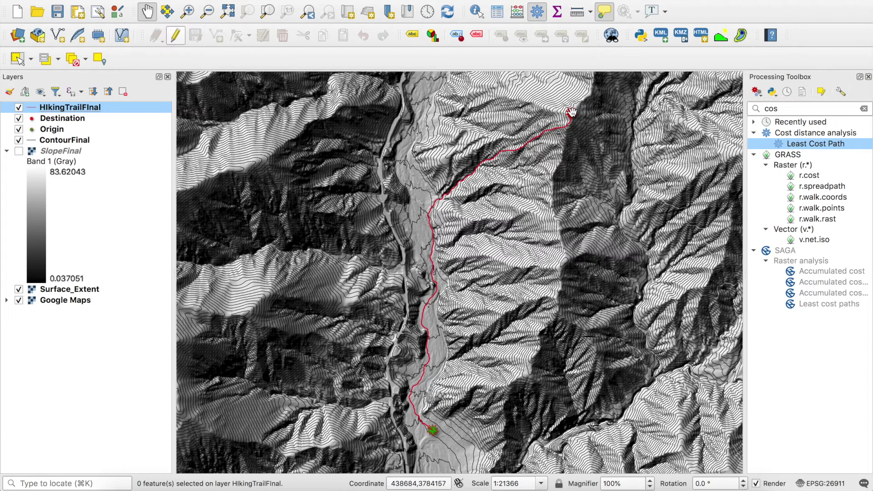
pyautogui.moveTo(571, 112)
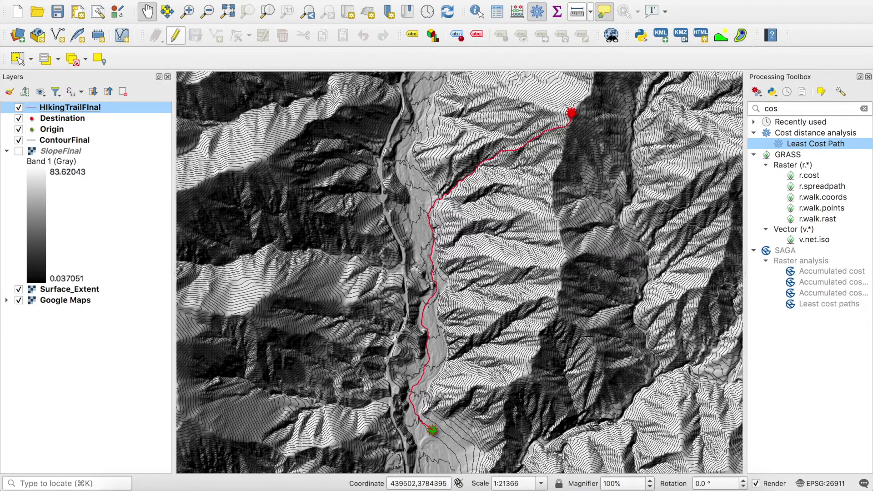
# Set up a PDF map export with the Surface_Extent layer's extent and a geospatial PDF in ISO 32000 Extension format.
pyautogui.click(75, 1)
pyautogui.moveTo(97, 169)
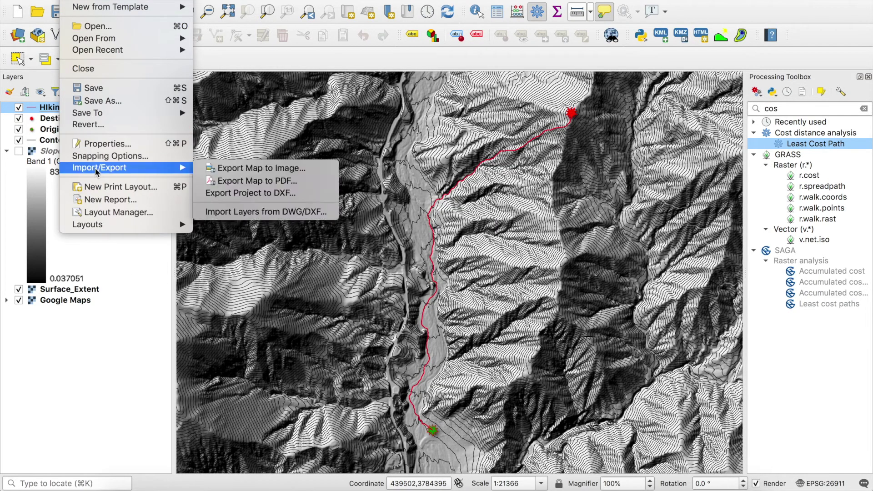
pyautogui.click(234, 181)
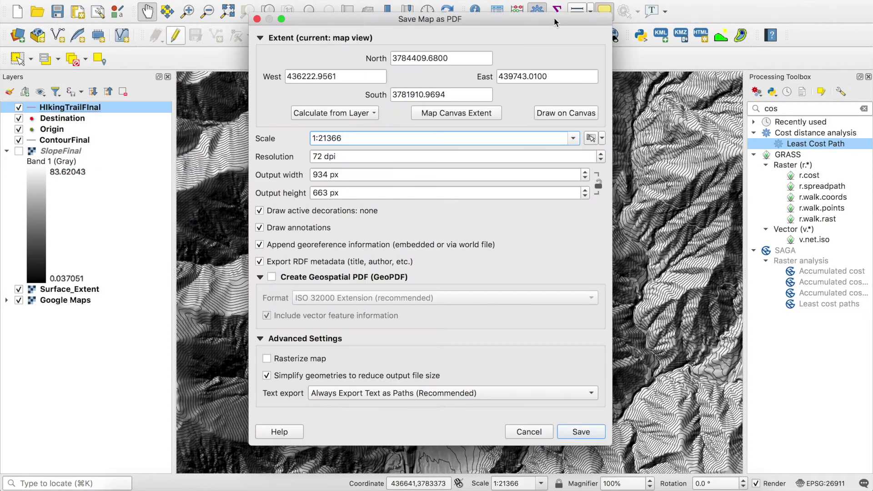
pyautogui.moveTo(503, 18); pyautogui.dragTo(483, 20)
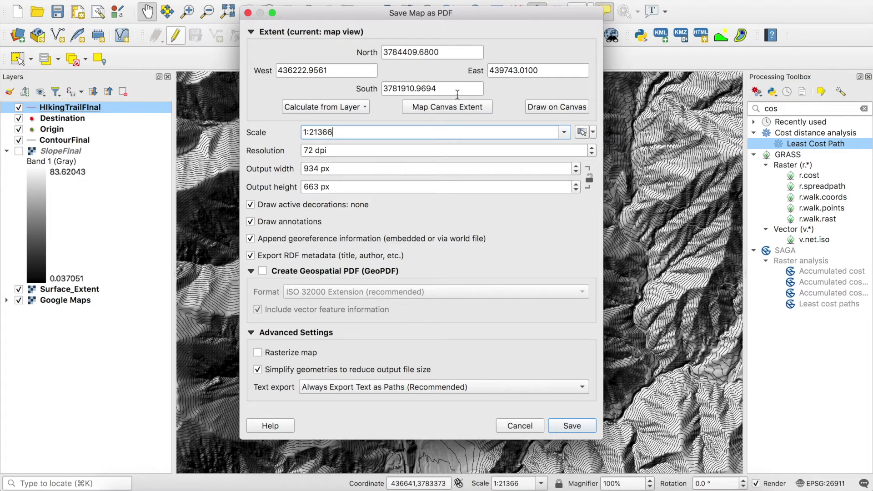
pyautogui.click(342, 108)
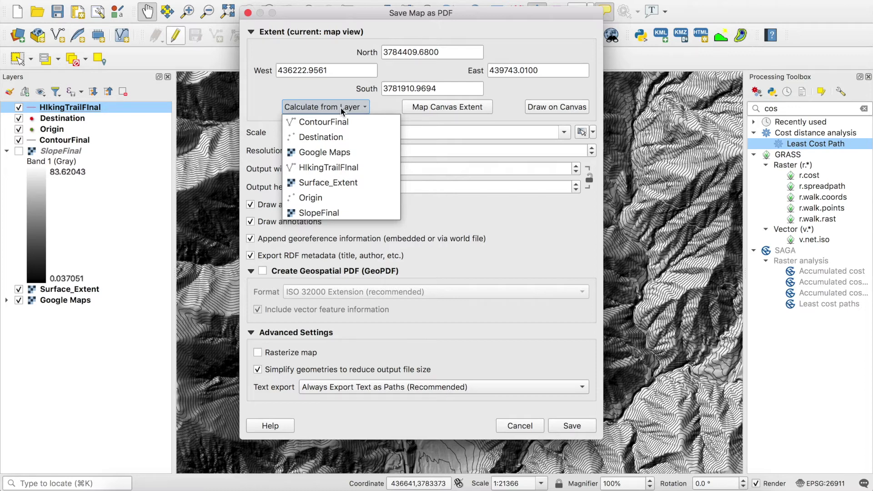
pyautogui.click(323, 183)
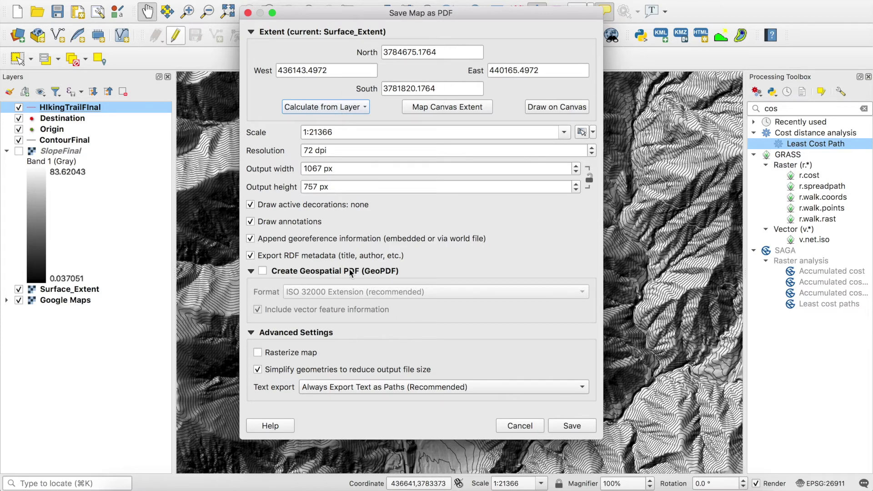
pyautogui.click(262, 271)
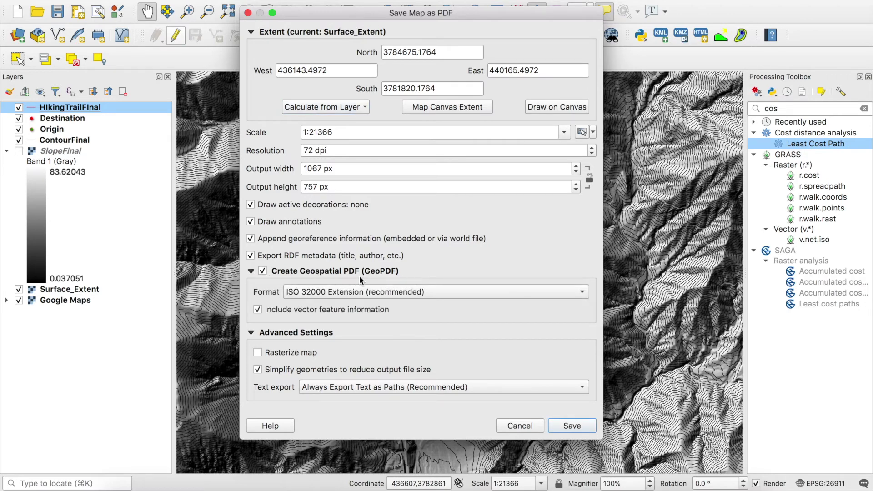
pyautogui.click(414, 291)
pyautogui.click(414, 292)
# Save the PDF map as Final Hiking Map GIS in the GIS folder.
pyautogui.click(584, 426)
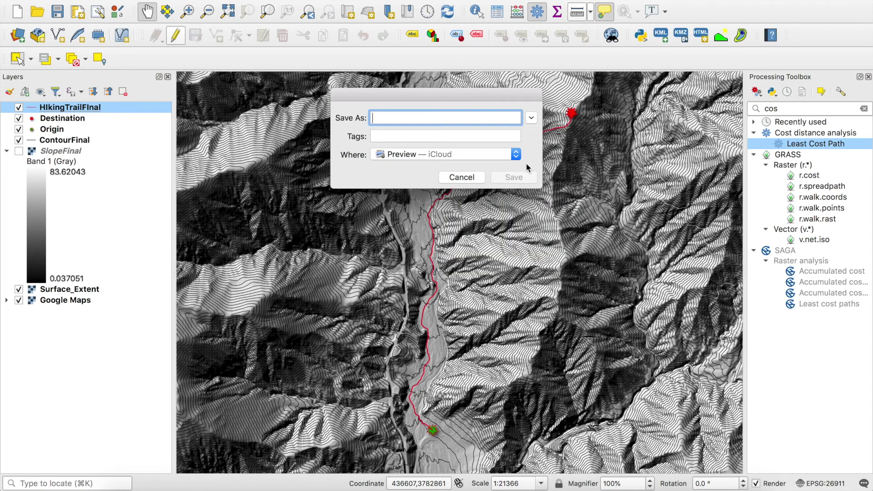
pyautogui.write('Final')
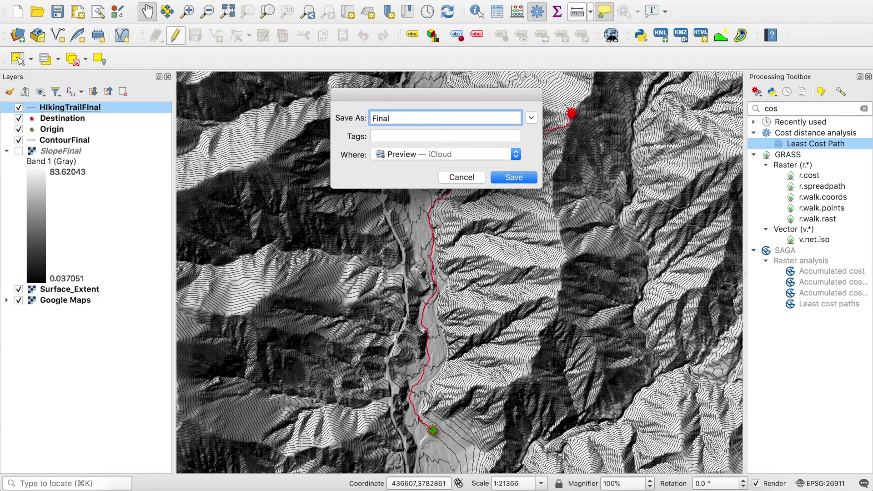
pyautogui.write(' Hiking Map Gis')
pyautogui.press('BackSpace')
pyautogui.press('BackSpace')
pyautogui.write('IS')
pyautogui.click(514, 155)
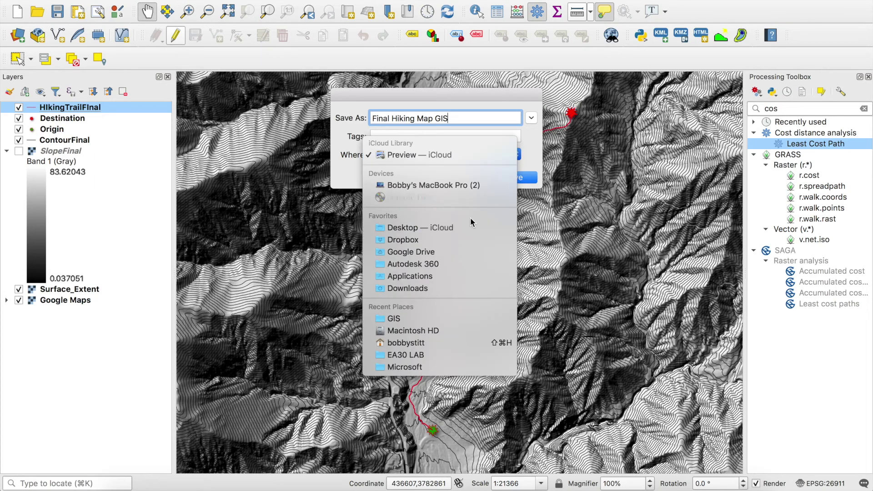
pyautogui.click(400, 318)
pyautogui.click(513, 178)
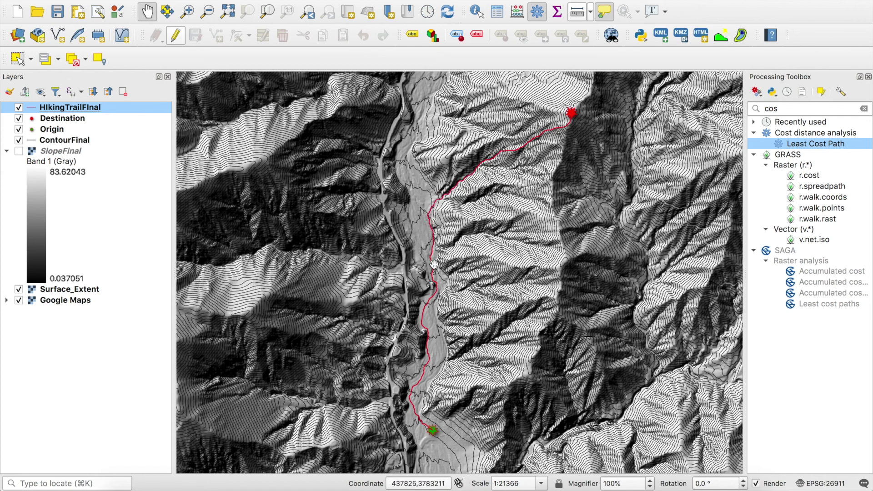
pyautogui.moveTo(434, 265)
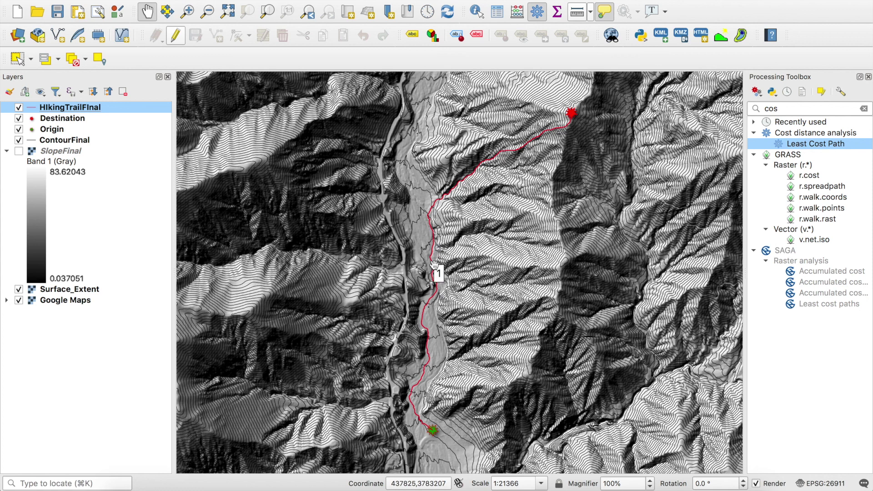